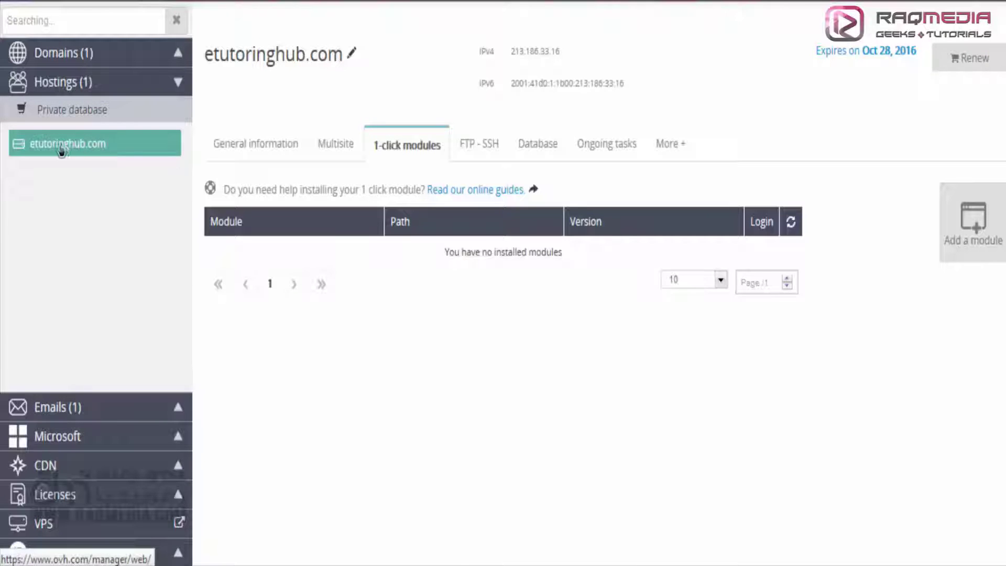
# - Review the general information of the etutoringhub.com hosting
pyautogui.click(240, 150)
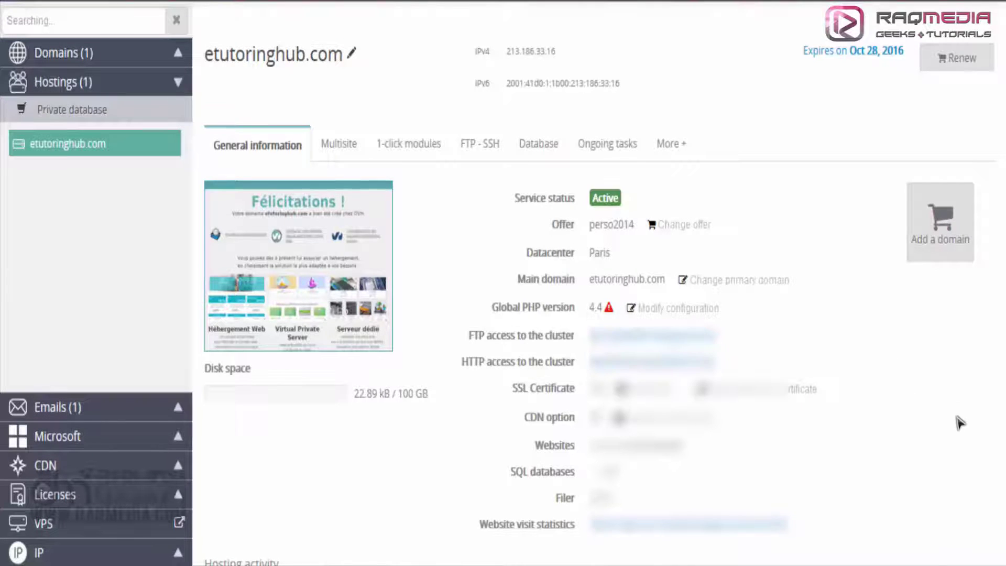
pyautogui.scroll(-2, 893, 388)
pyautogui.scroll(2, 894, 407)
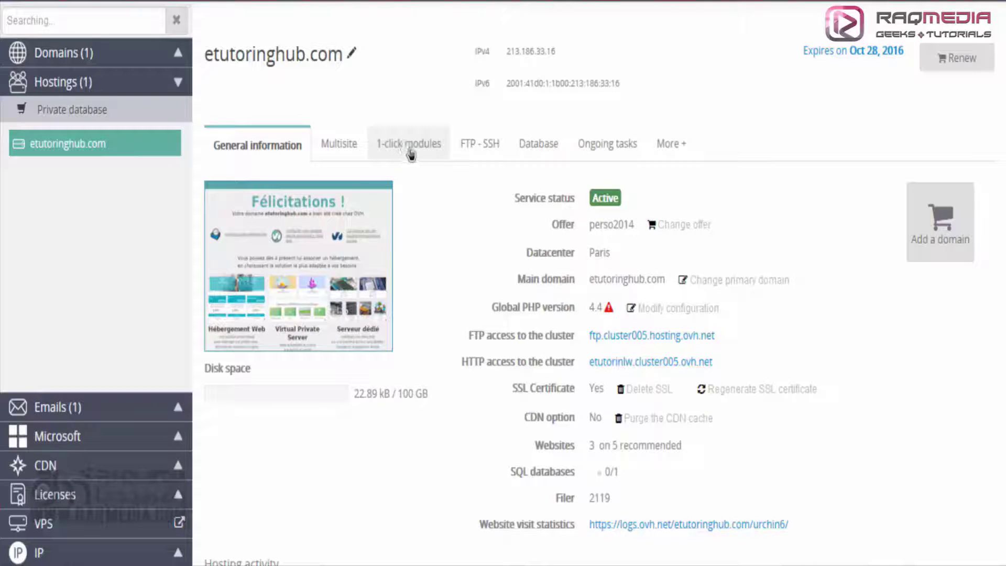
# - Open the hosting's 1-click modules and start adding a module with Joomla! as its type
pyautogui.click(411, 154)
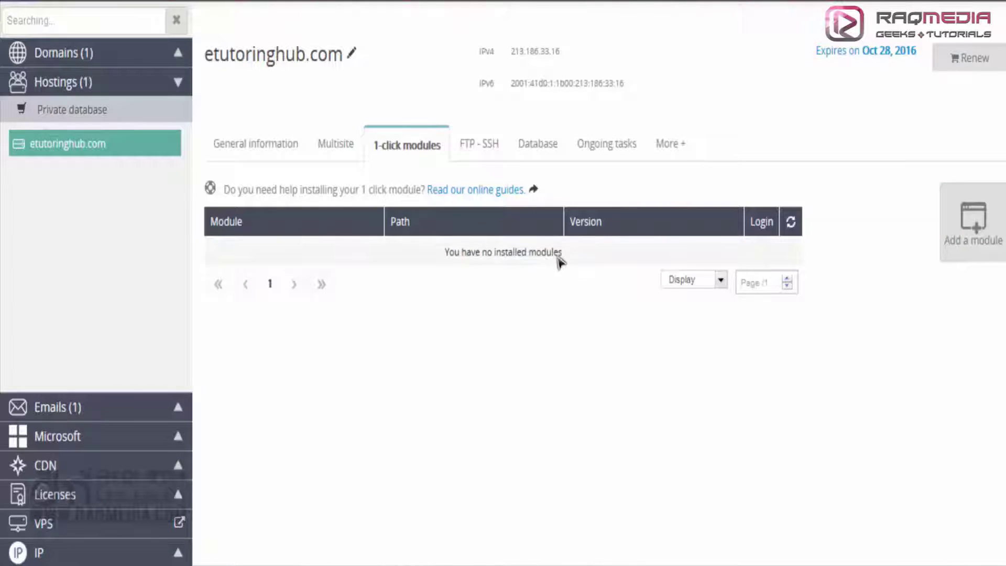
pyautogui.moveTo(501, 252); pyautogui.dragTo(521, 257)
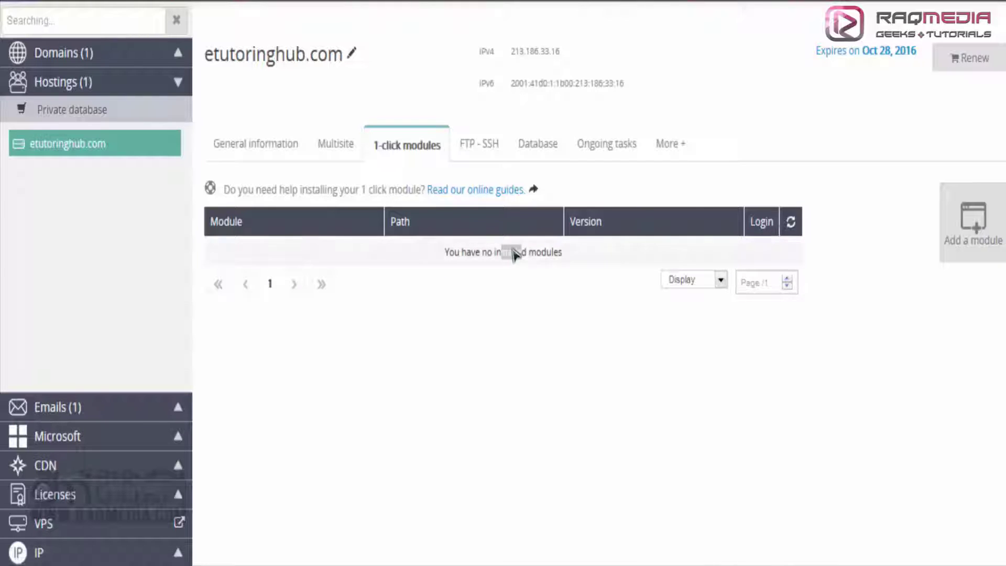
pyautogui.click(483, 253)
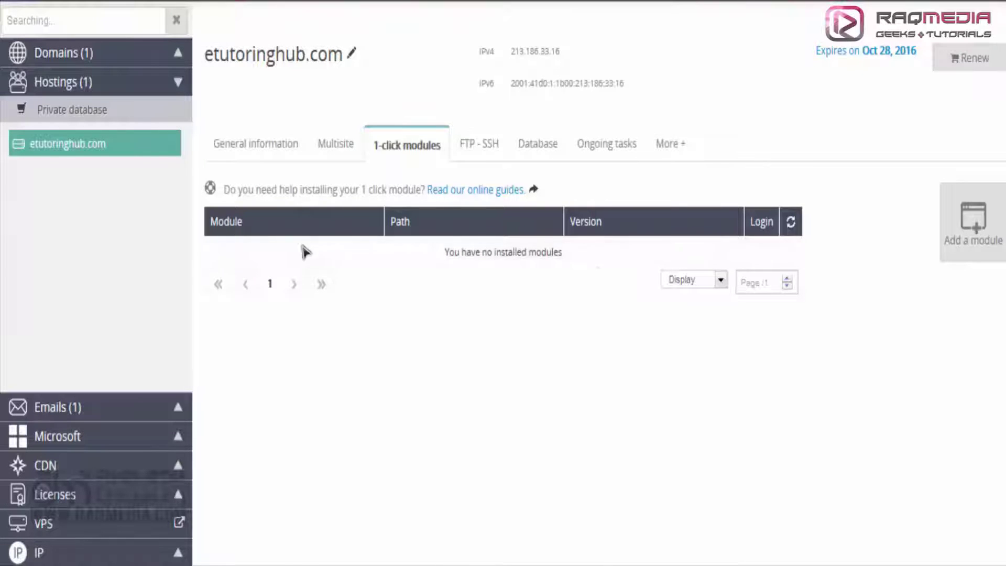
pyautogui.click(963, 231)
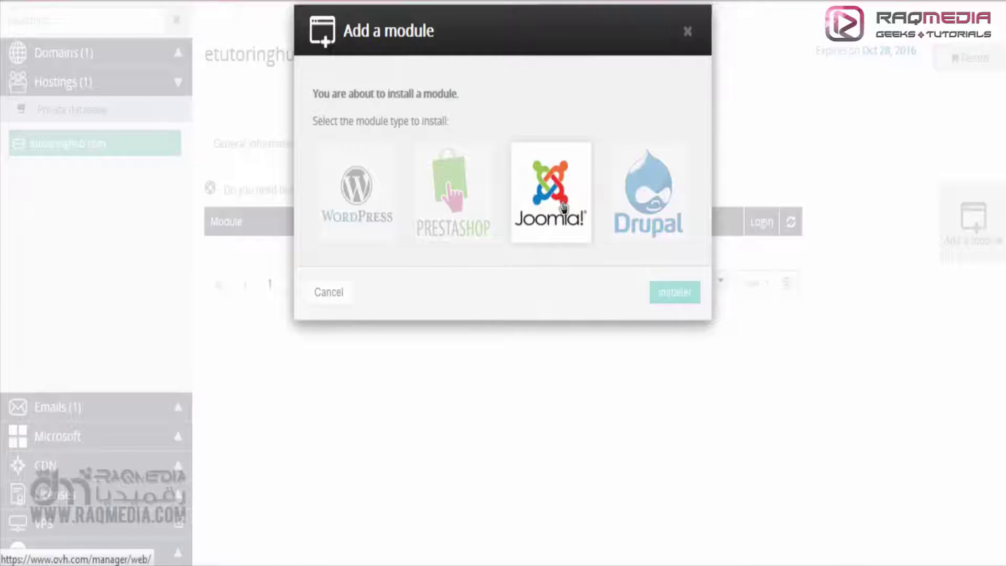
pyautogui.click(545, 172)
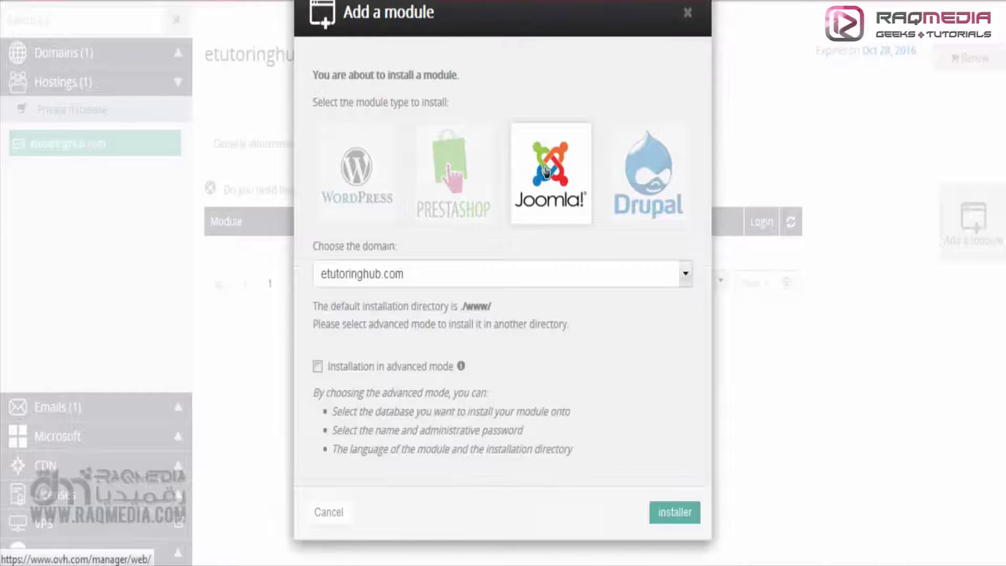
# - Choose etutoringhub.com as the domain, enable advanced mode for the Joomla! installation and continue to the database step
pyautogui.click(425, 281)
pyautogui.click(443, 286)
pyautogui.click(489, 287)
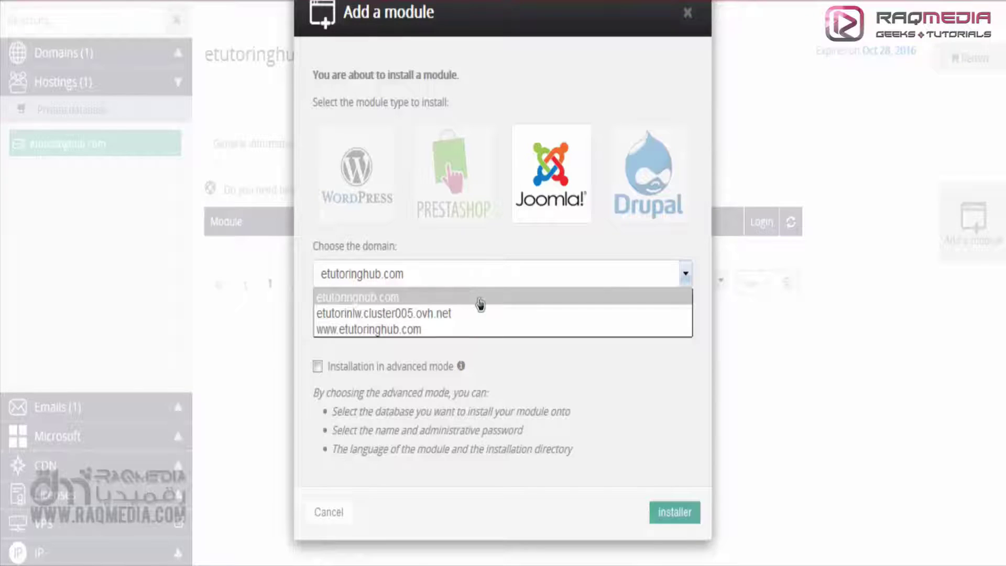
pyautogui.click(489, 301)
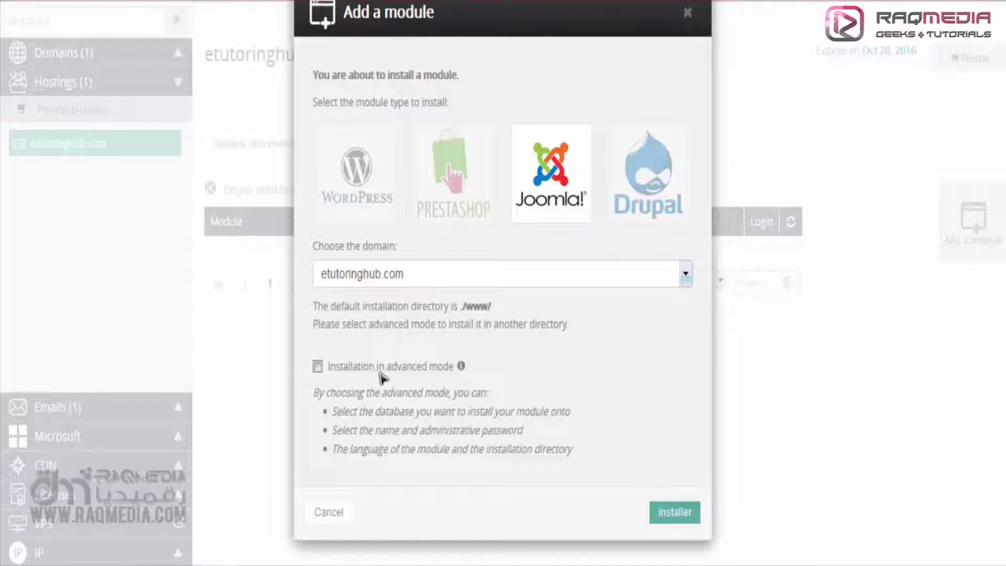
pyautogui.click(316, 366)
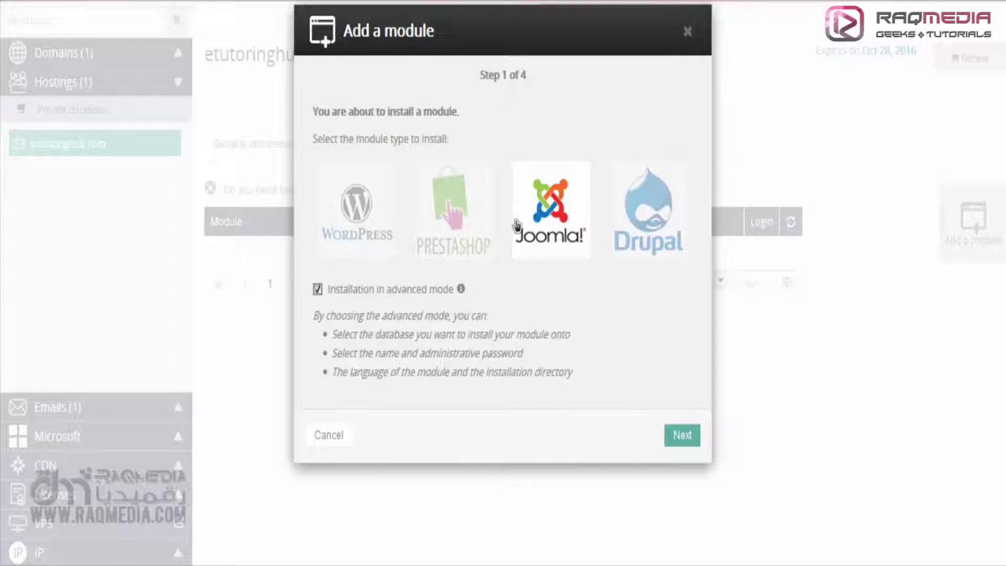
pyautogui.click(547, 224)
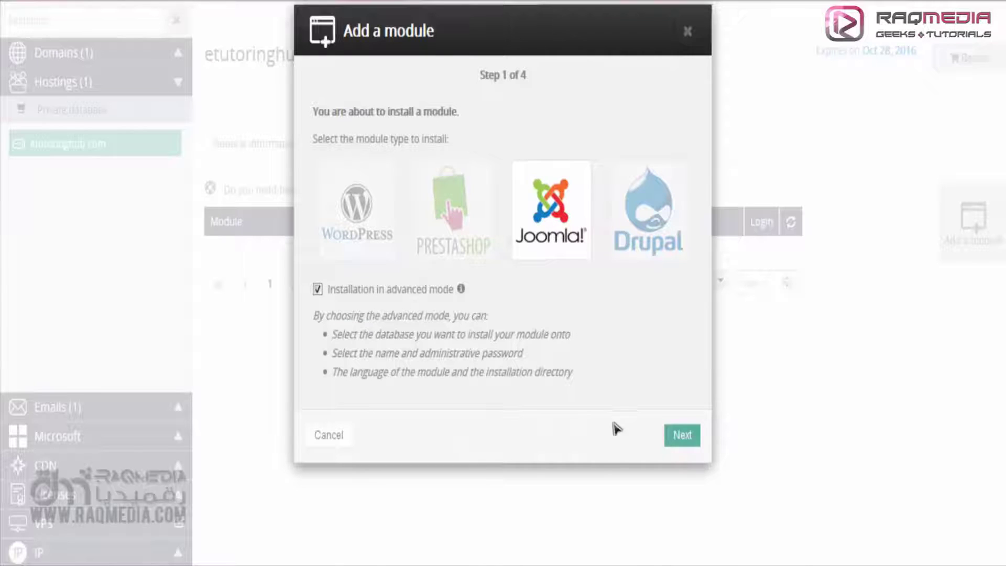
pyautogui.click(681, 435)
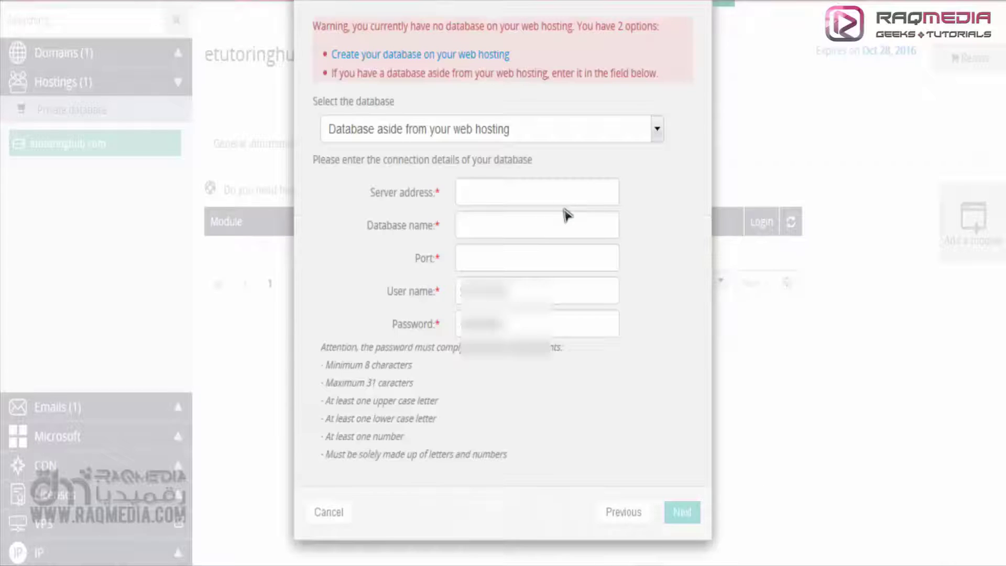
# - Examine the available database choices and the required connection details for the Joomla! installation
pyautogui.scroll(3, 370, 41)
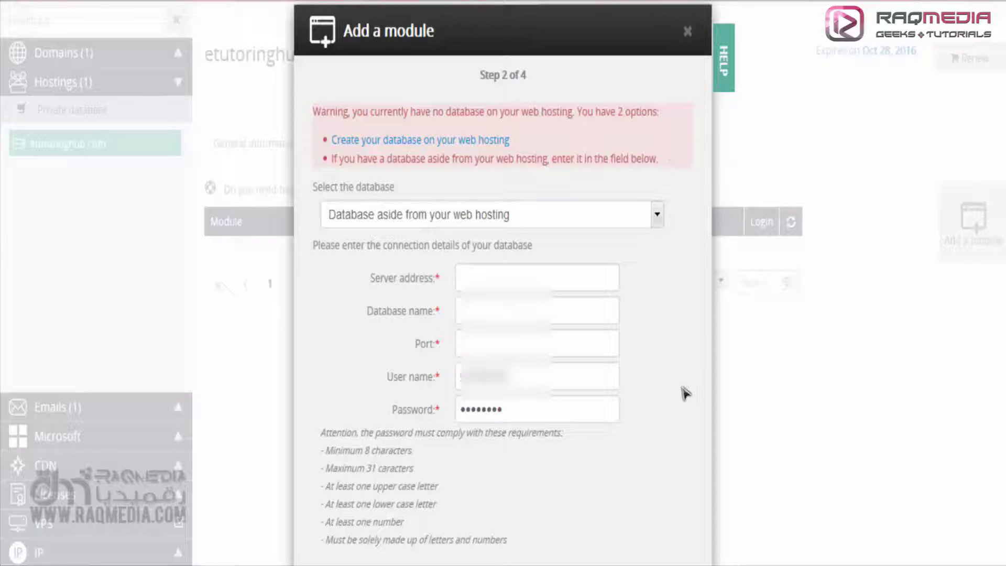
pyautogui.scroll(-1, 683, 386)
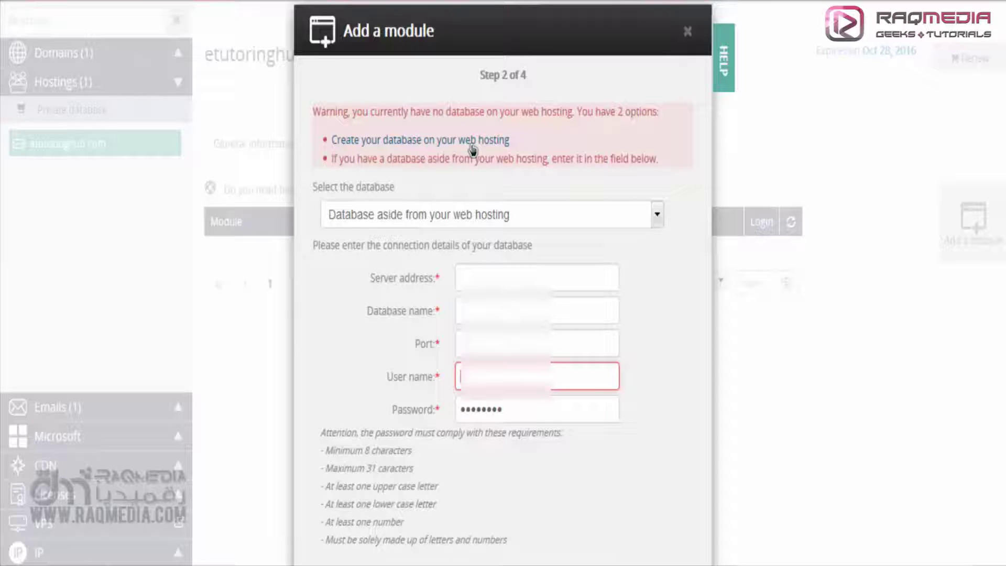
pyautogui.click(564, 218)
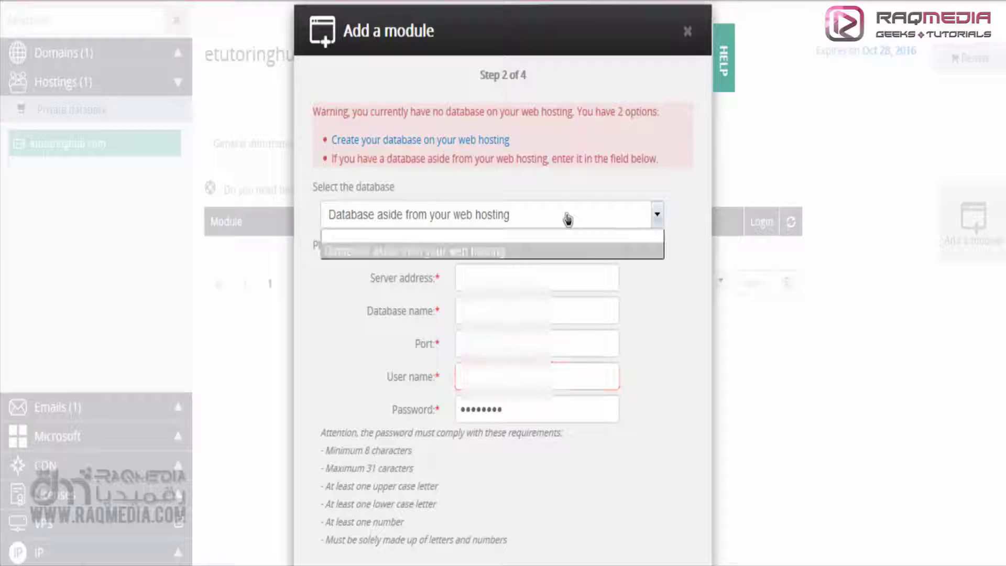
pyautogui.click(568, 219)
pyautogui.click(567, 219)
pyautogui.click(567, 219)
pyautogui.click(567, 219)
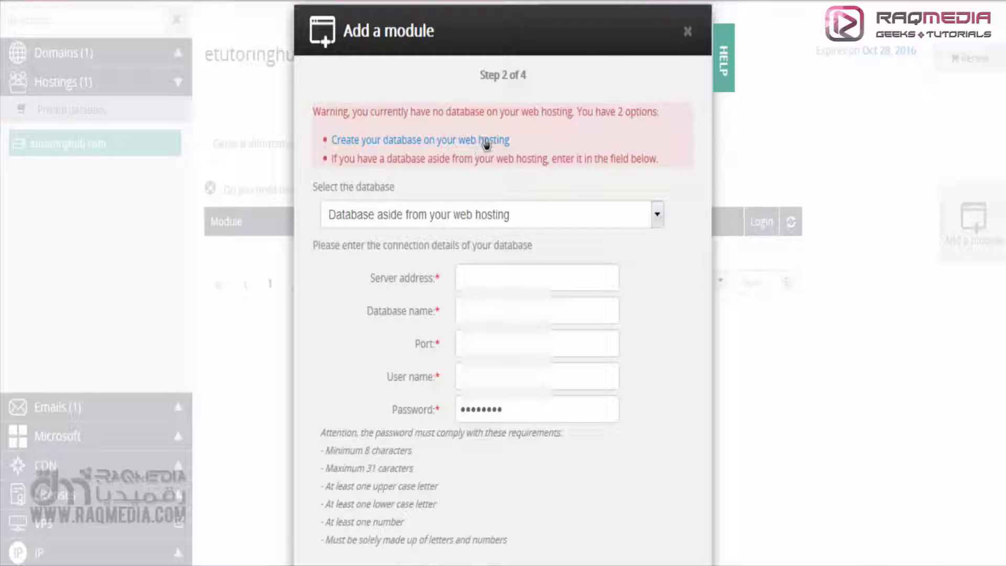
# - Start creating a database on the web hosting with MySQL 5.5 and the Personal SQL 200 MB type
pyautogui.click(482, 140)
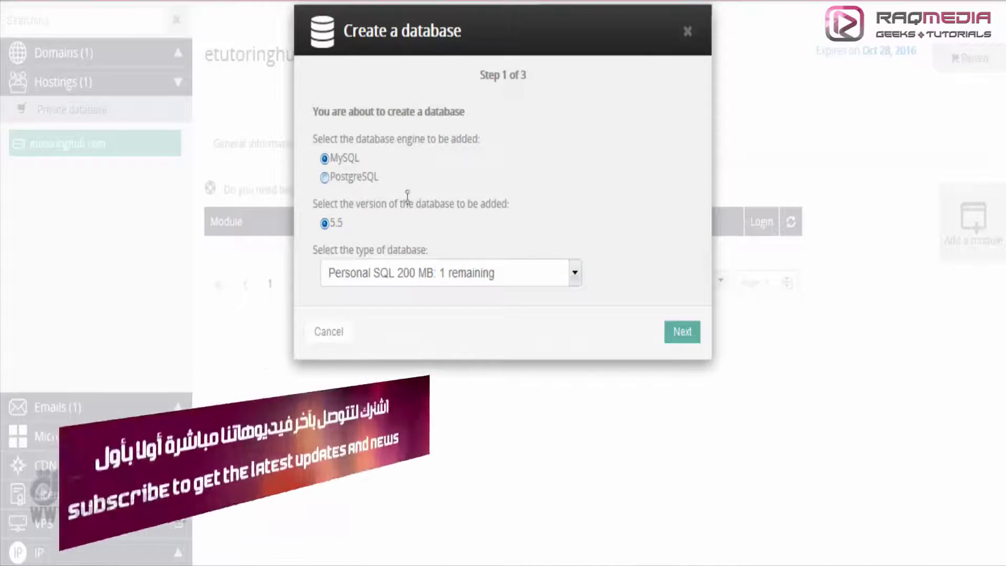
pyautogui.click(474, 278)
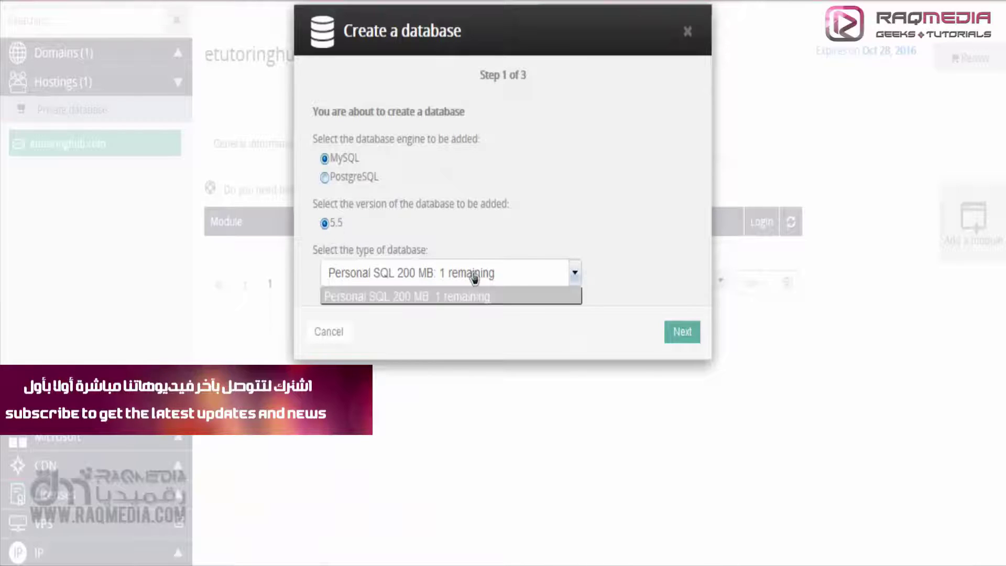
pyautogui.click(459, 276)
pyautogui.click(515, 269)
pyautogui.click(528, 278)
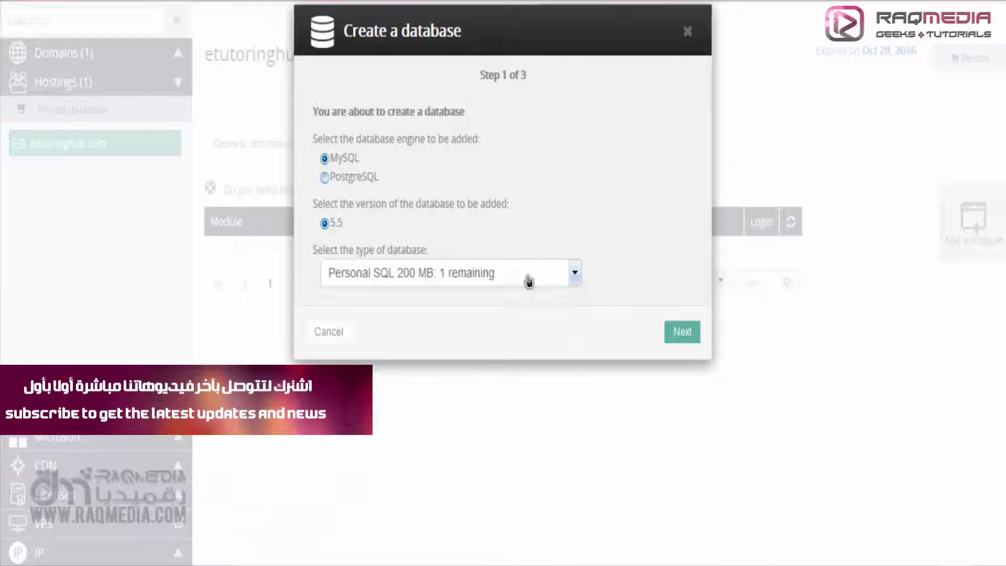
pyautogui.click(681, 332)
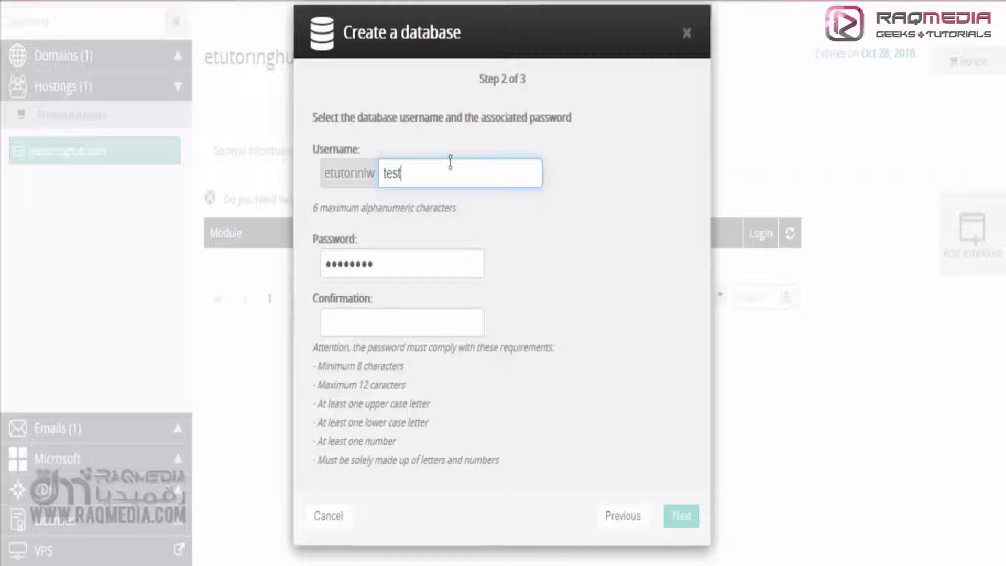
# - Set the database username suffix to "test", then enter and confirm the database password
pyautogui.click(609, 207)
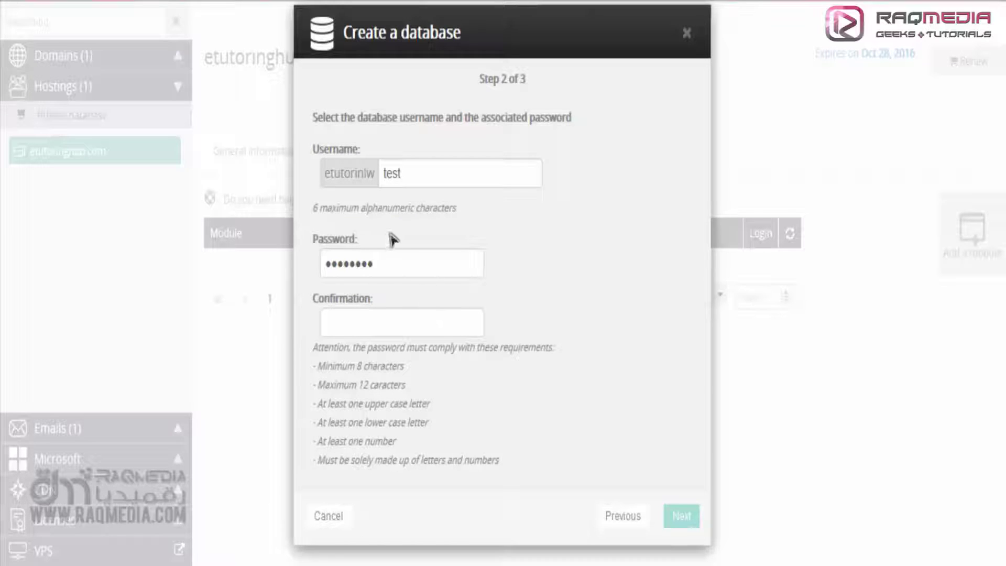
pyautogui.click(384, 258)
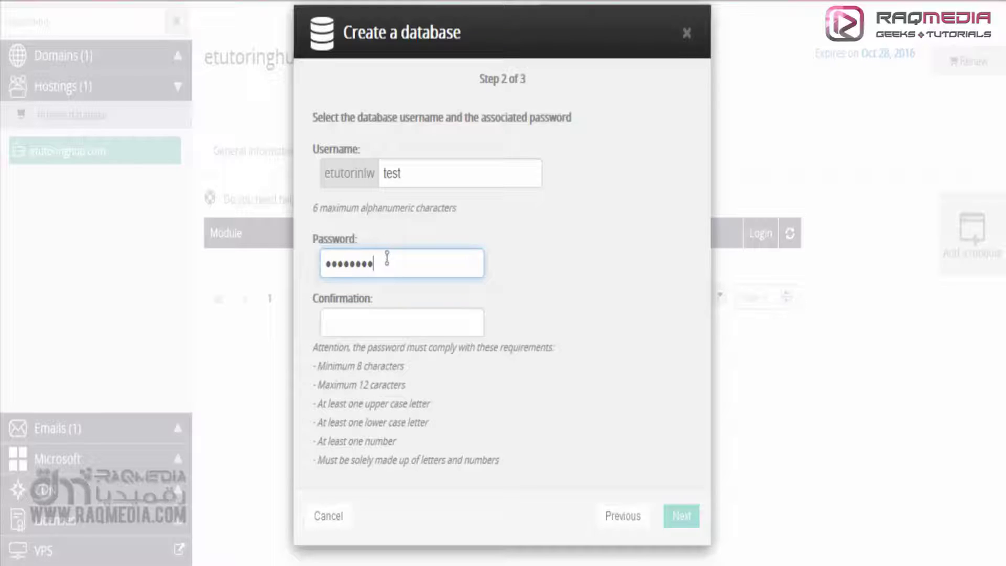
pyautogui.moveTo(386, 257); pyautogui.dragTo(310, 256)
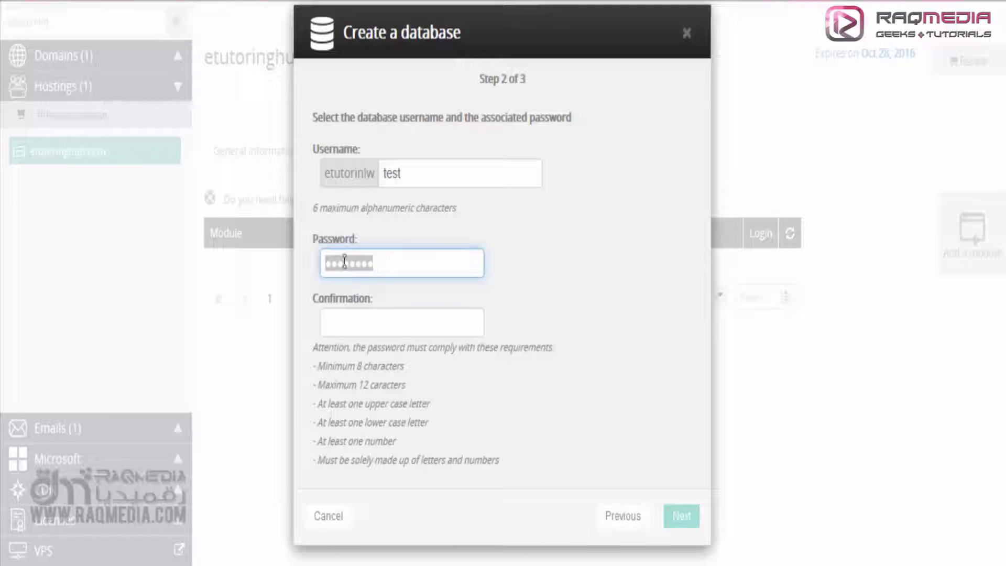
pyautogui.press('BackSpace')
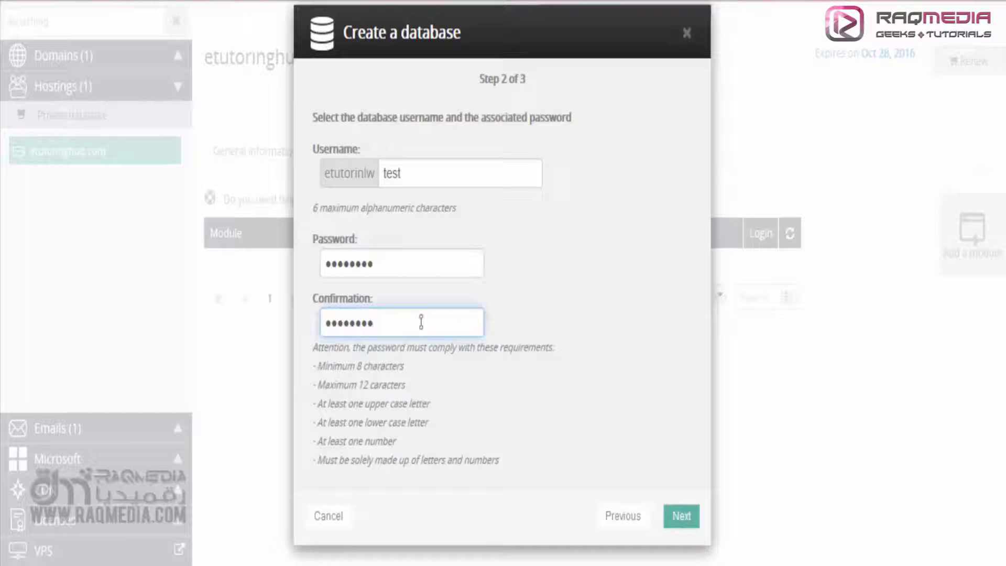
pyautogui.press('BackSpace')
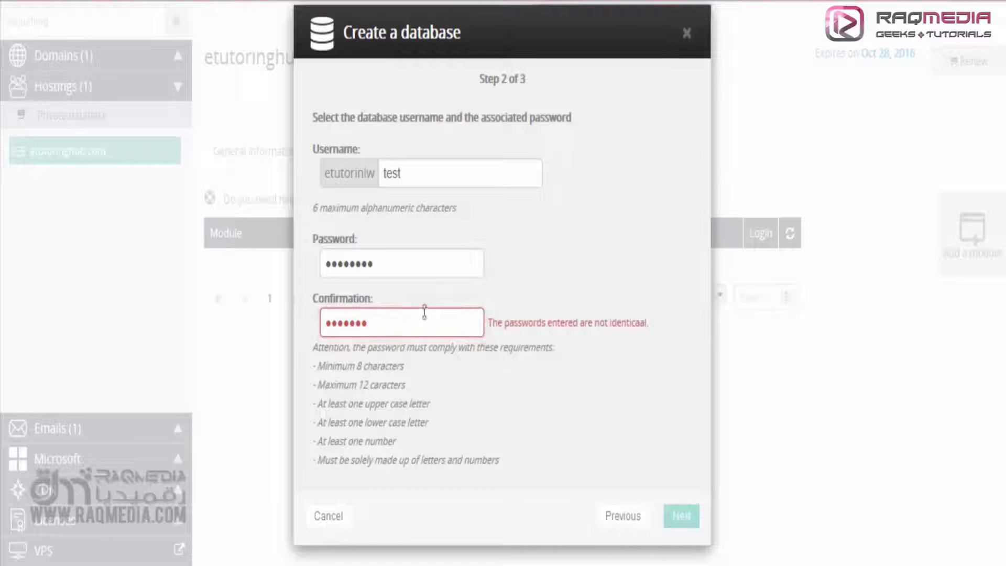
pyautogui.moveTo(425, 310); pyautogui.dragTo(281, 290)
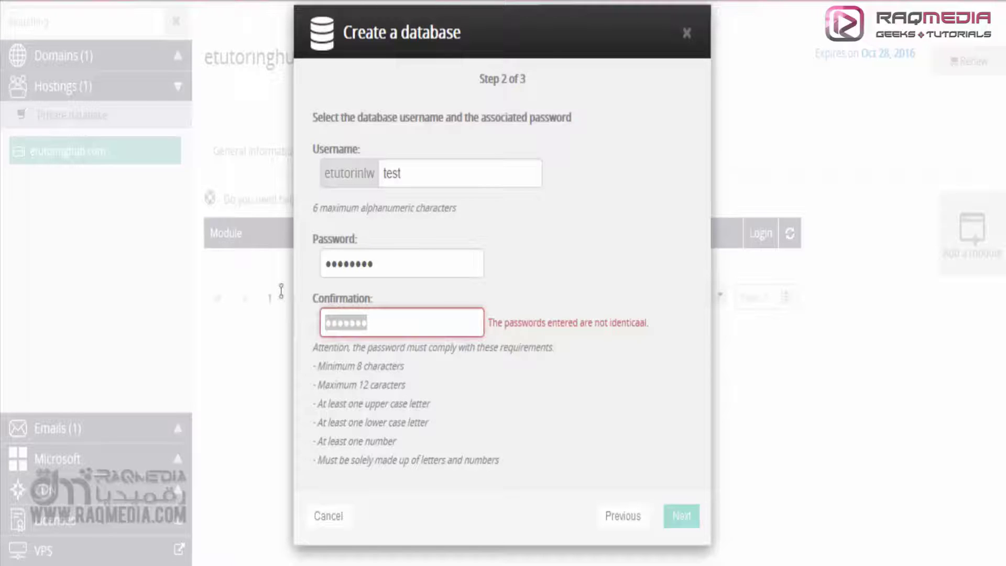
pyautogui.hotkey('ctrl', 'v')
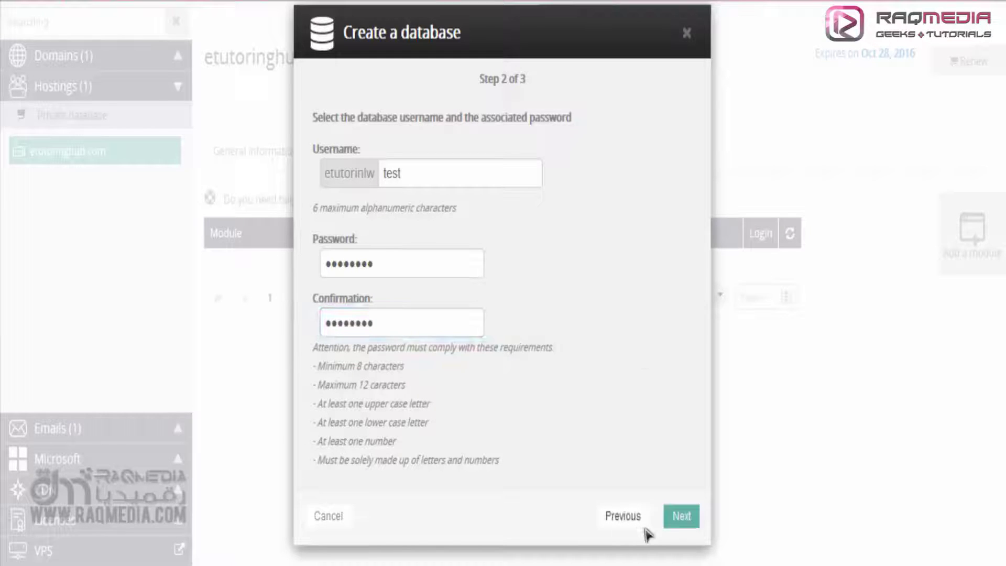
# - Confirm the creation of the database and open the hosting's database list to check it
pyautogui.click(671, 516)
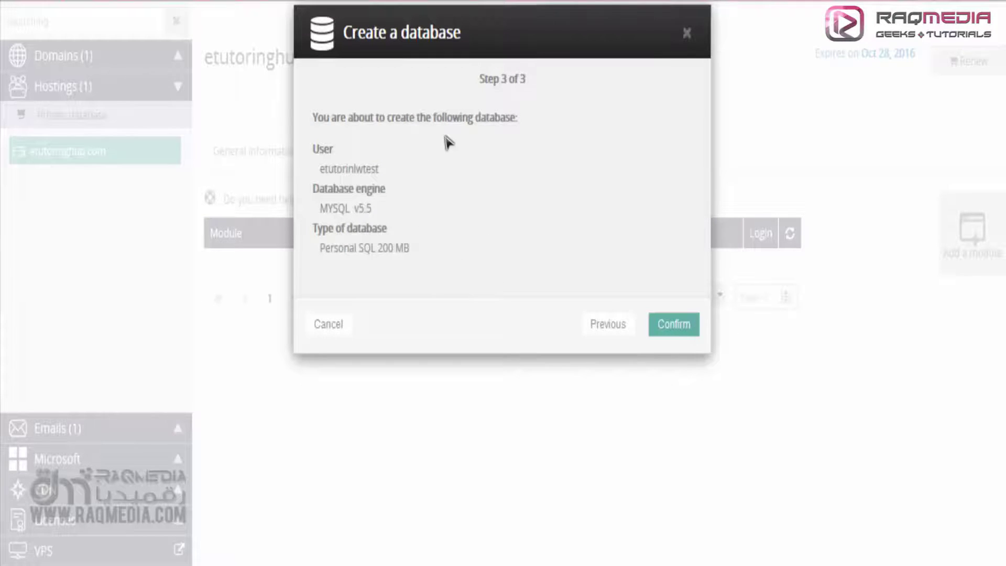
pyautogui.click(683, 333)
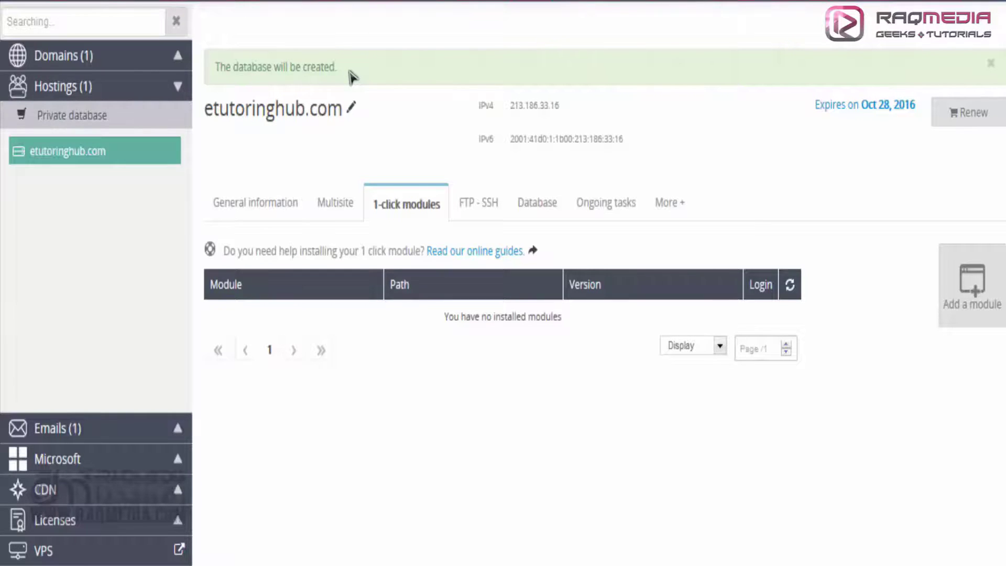
pyautogui.click(515, 201)
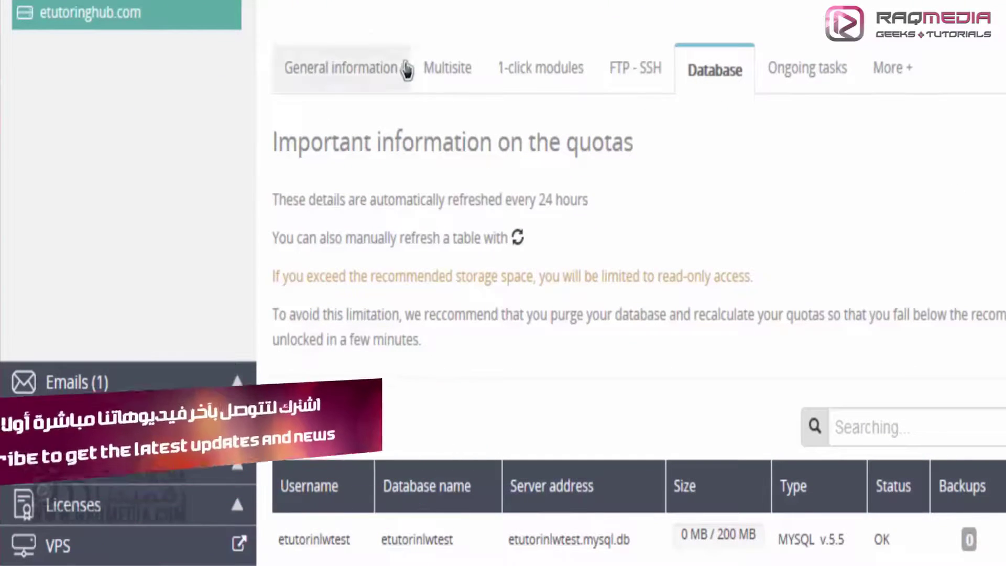
# - Return to the 1-click modules and start a Joomla! installation in advanced mode, continuing to the database selection
pyautogui.click(527, 68)
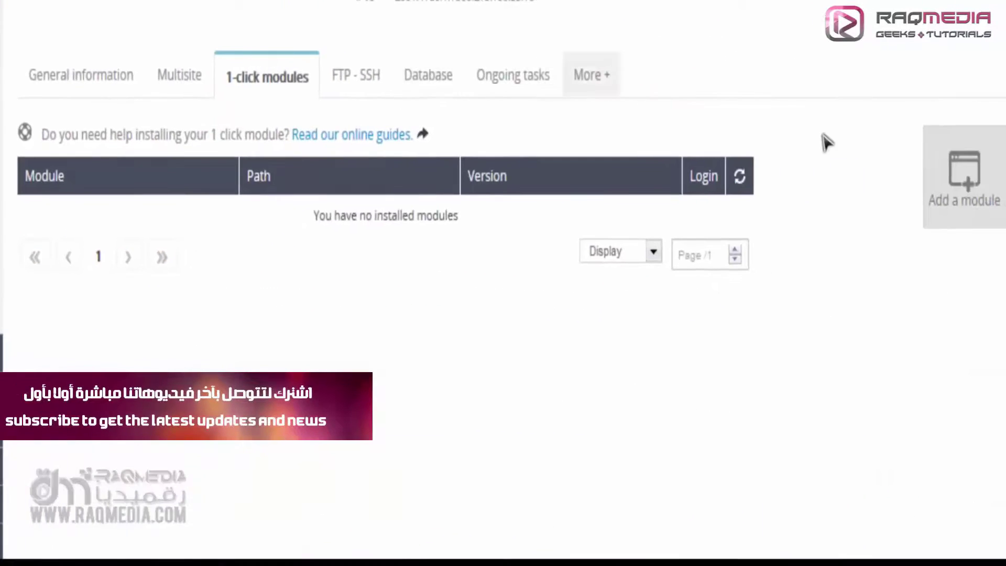
pyautogui.click(935, 174)
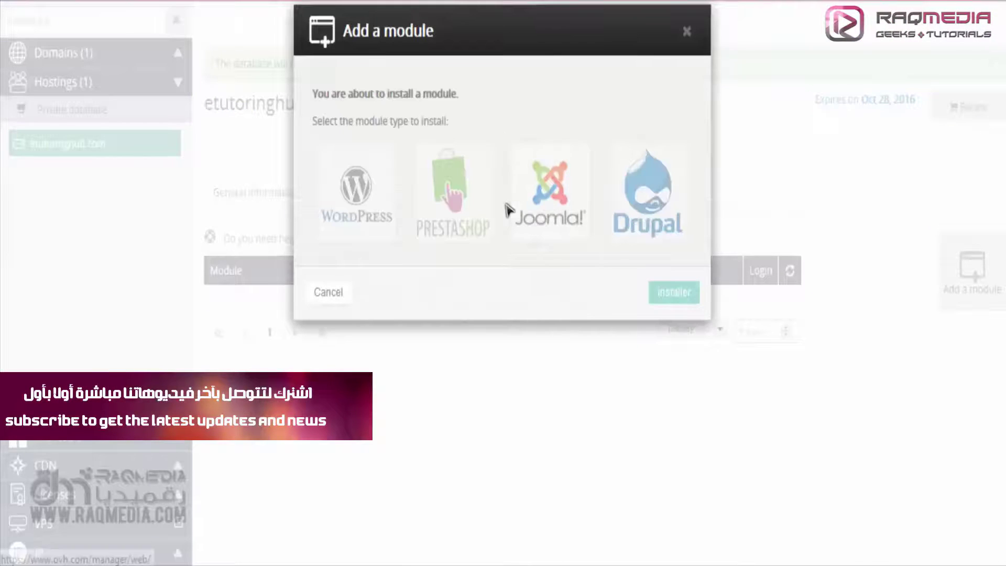
pyautogui.click(544, 180)
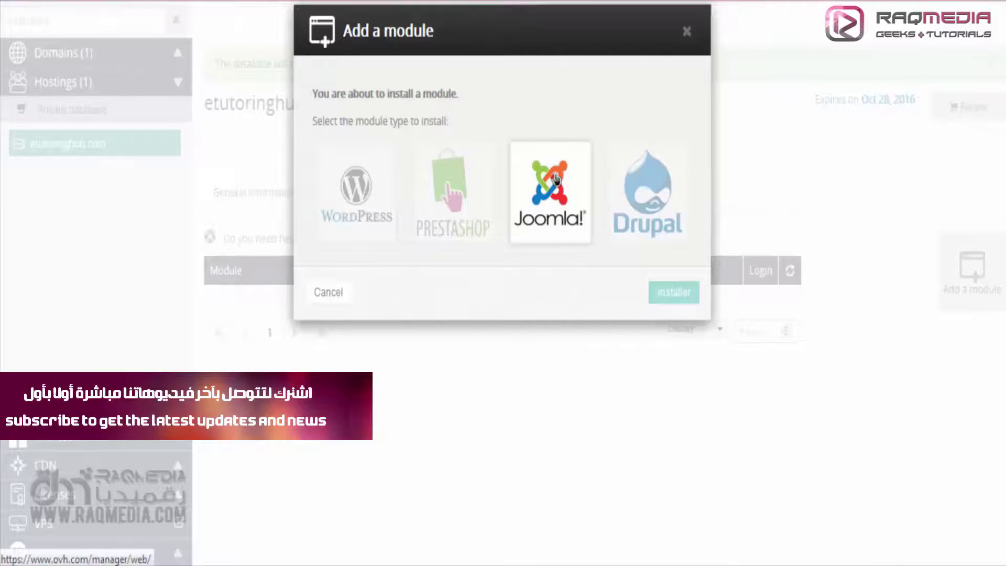
pyautogui.click(464, 385)
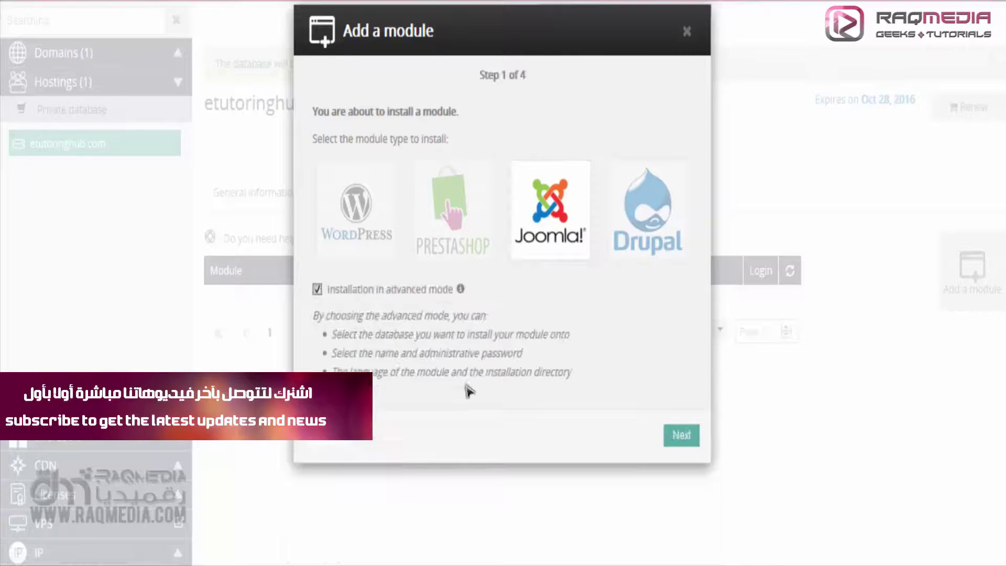
pyautogui.click(666, 436)
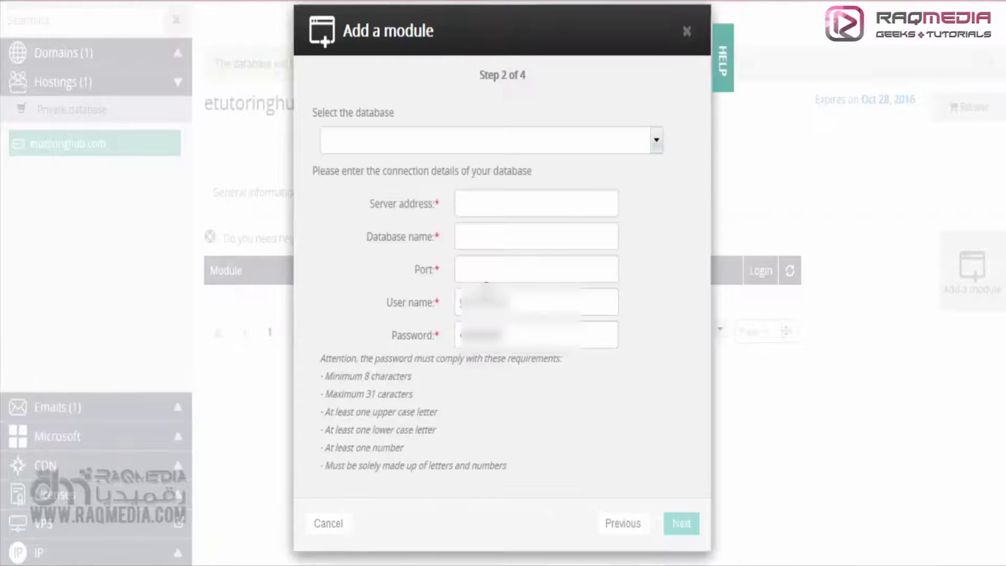
# - Select the etutorinlwtest.mysql.db database for the module, paste the database password and continue to the additional information
pyautogui.click(336, 146)
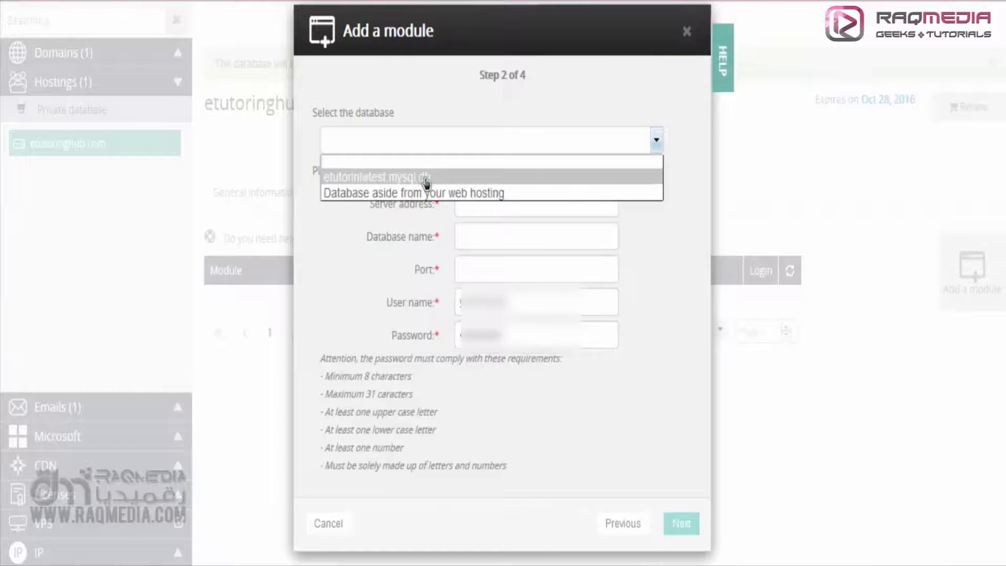
pyautogui.click(441, 178)
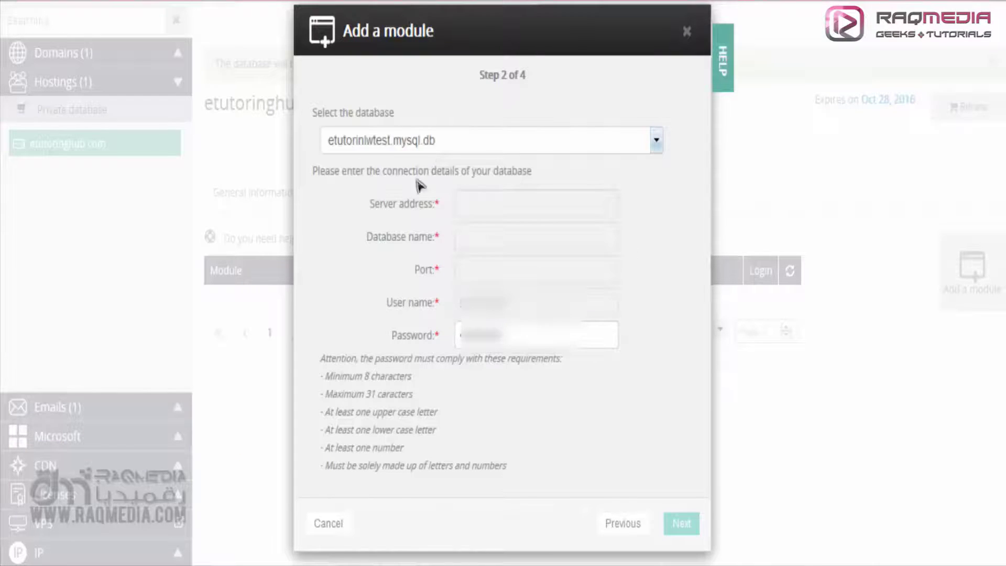
pyautogui.scroll(-1, 676, 341)
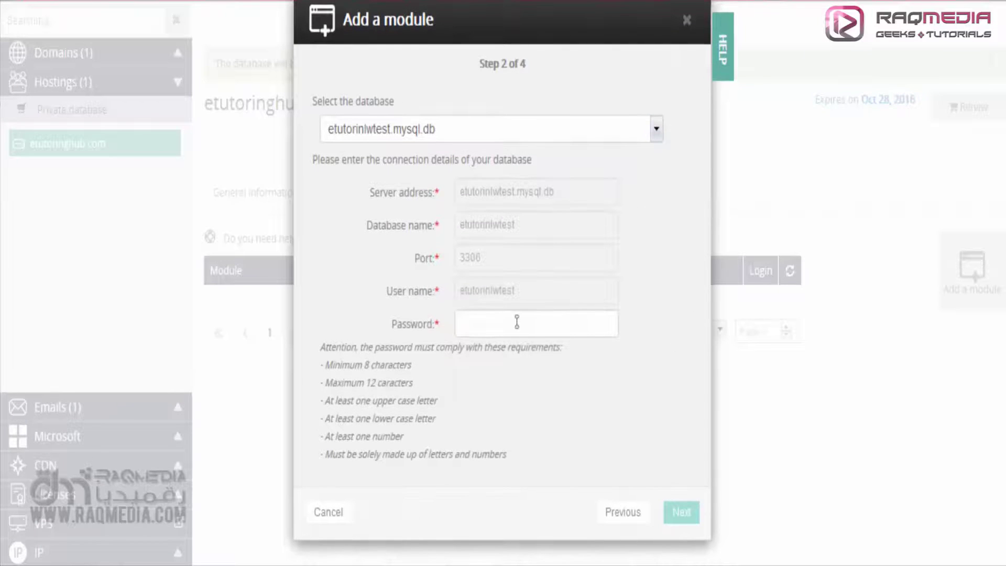
pyautogui.click(517, 321)
pyautogui.rightClick(516, 321)
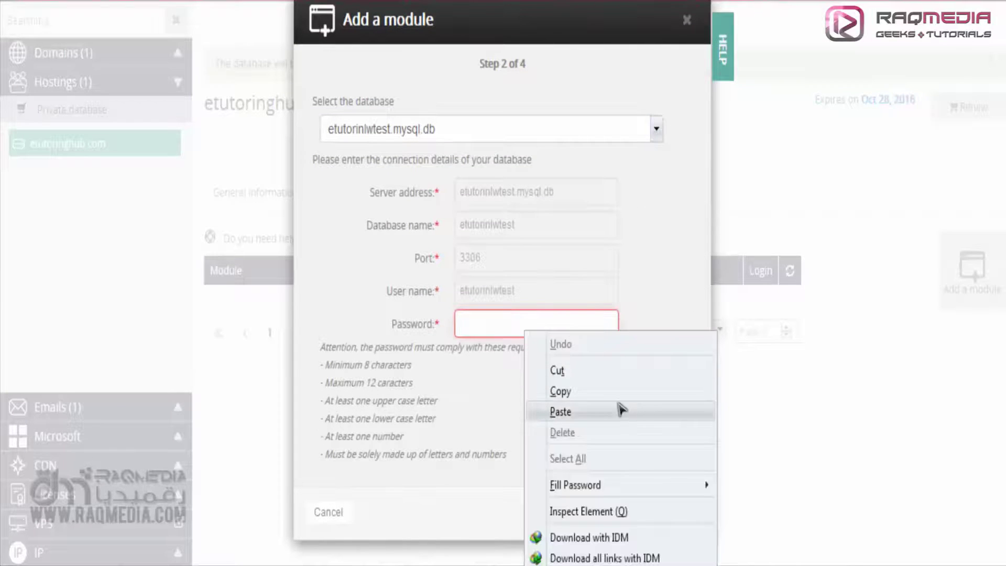
pyautogui.click(623, 409)
pyautogui.click(680, 512)
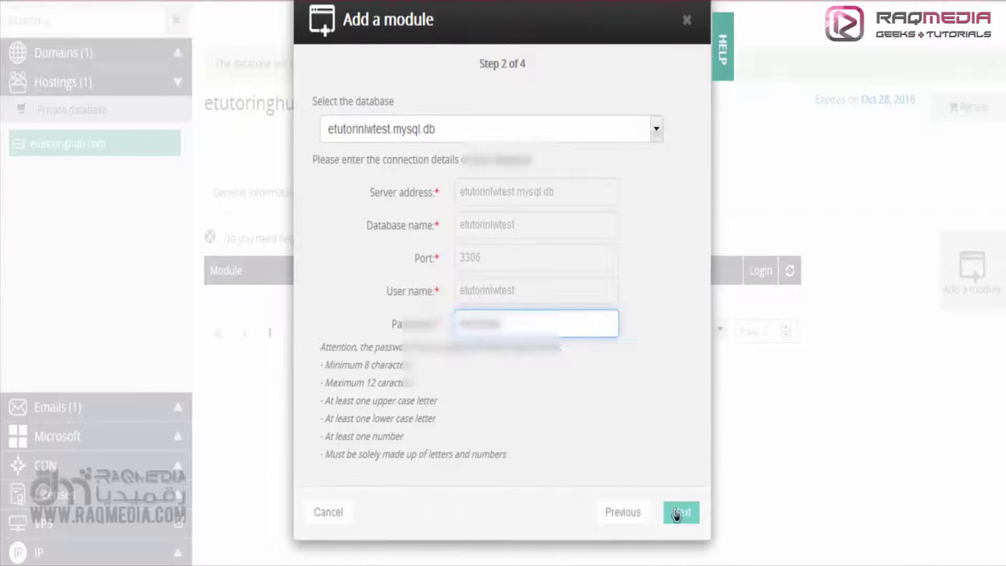
# - Fill in the confirmation of the Joomla! administrator password, keeping the preselected domain
pyautogui.click(478, 227)
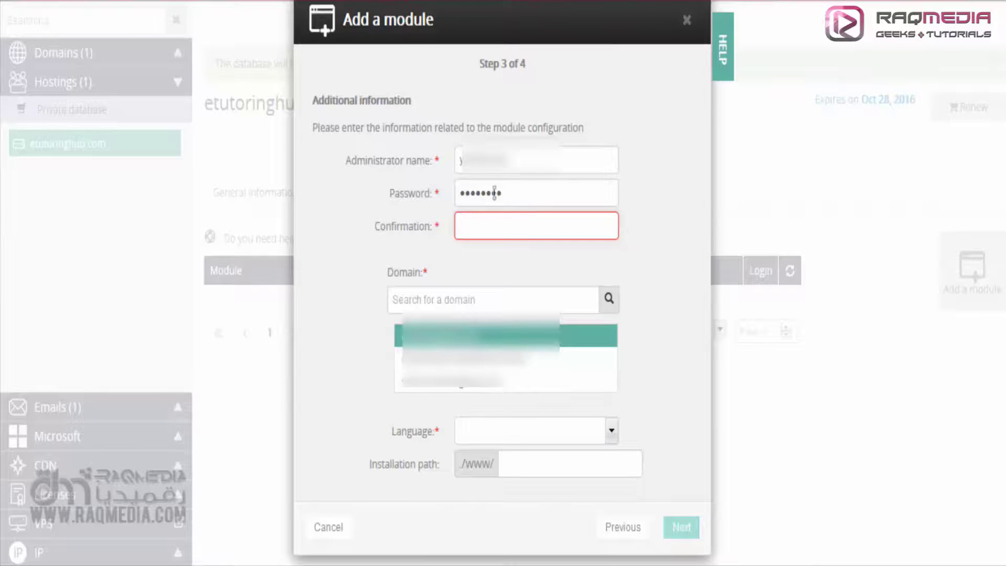
pyautogui.click(516, 203)
pyautogui.click(498, 216)
pyautogui.click(536, 290)
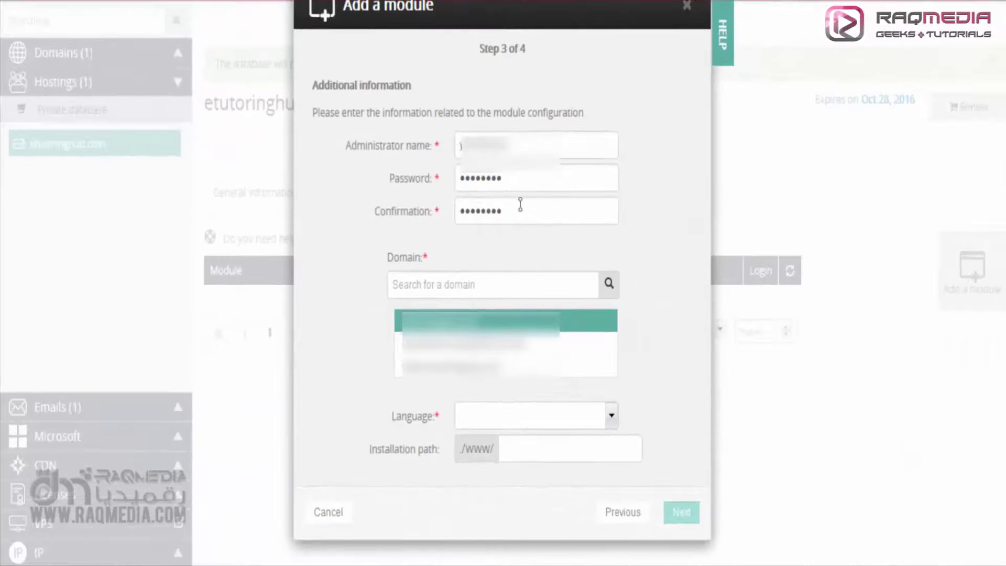
pyautogui.moveTo(520, 204); pyautogui.dragTo(475, 210)
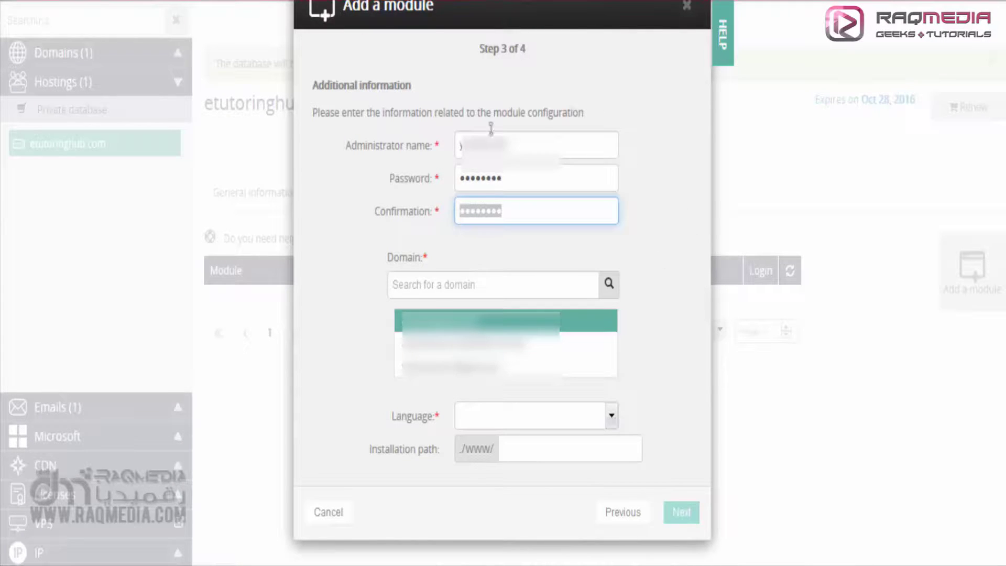
pyautogui.click(659, 242)
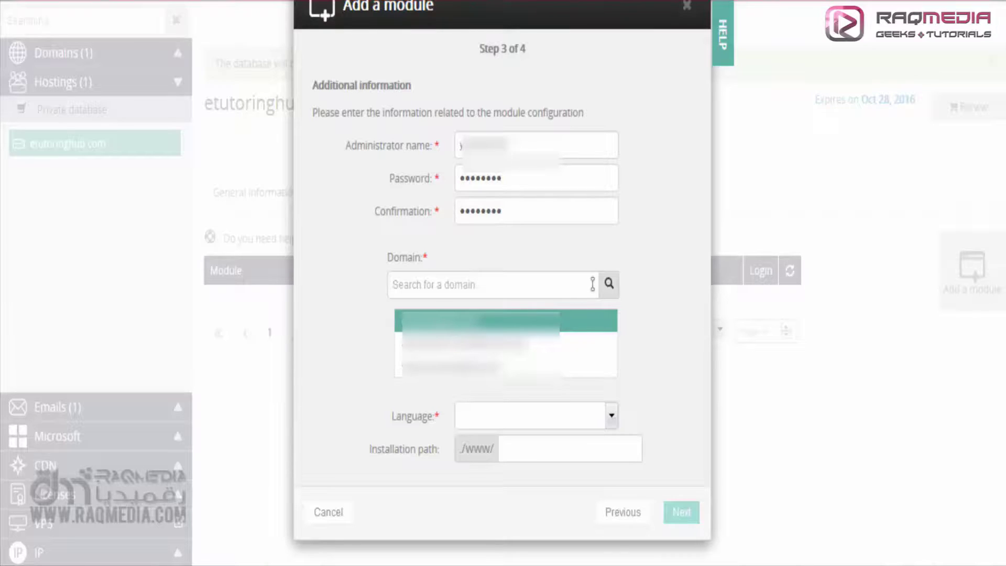
# - Set the module language to English, leave the installation path after ./www/ empty and continue to the summary
pyautogui.click(568, 416)
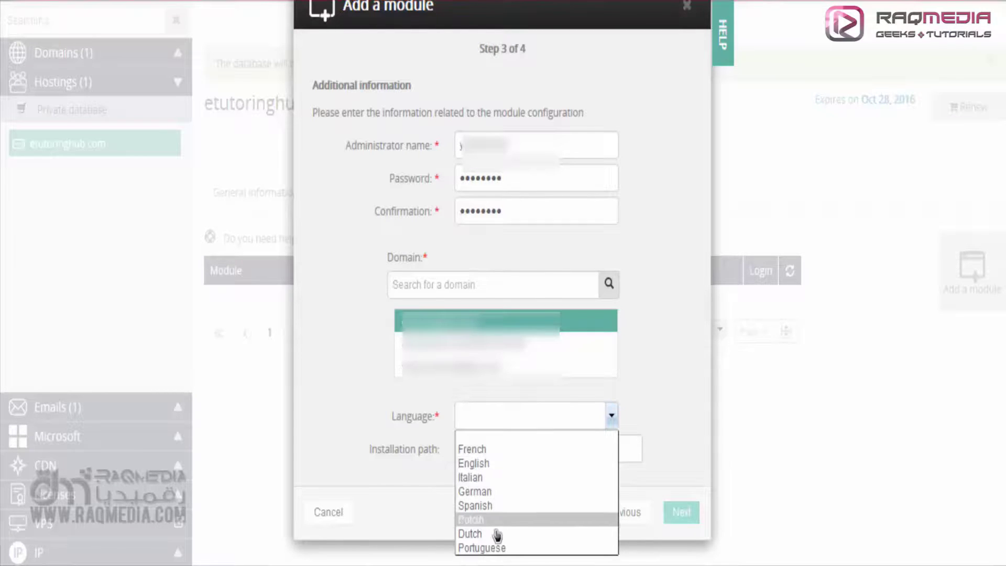
pyautogui.click(484, 465)
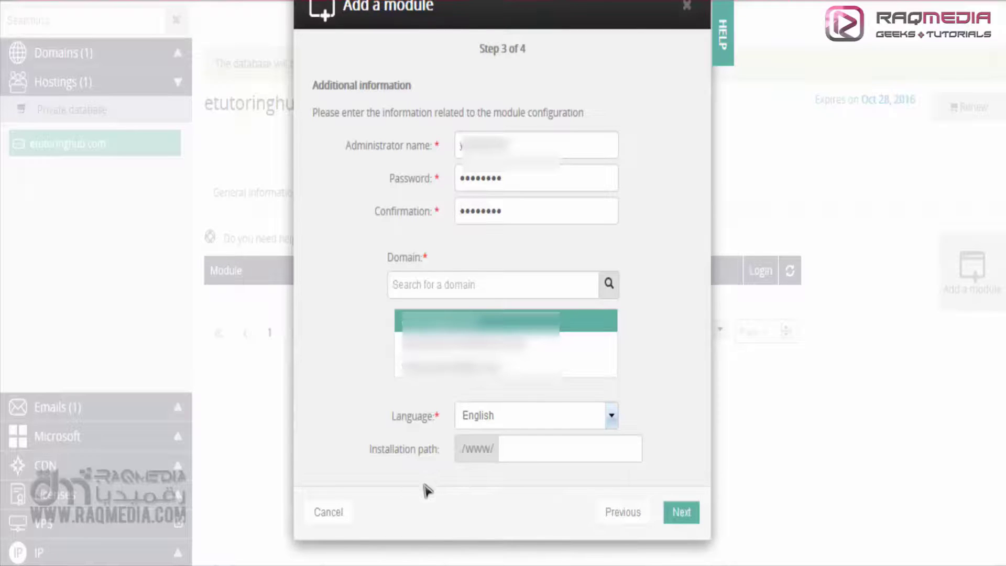
pyautogui.click(536, 443)
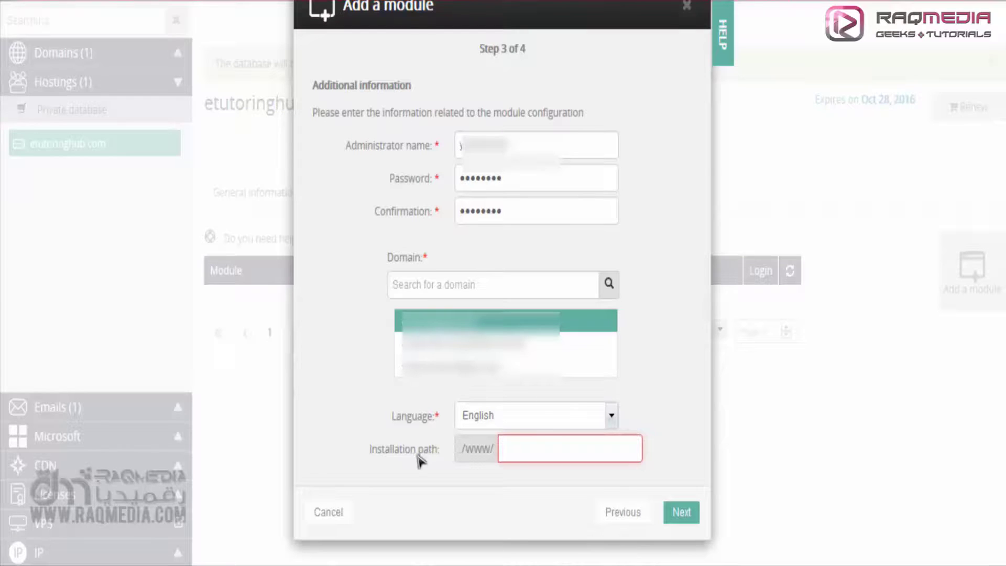
pyautogui.click(647, 431)
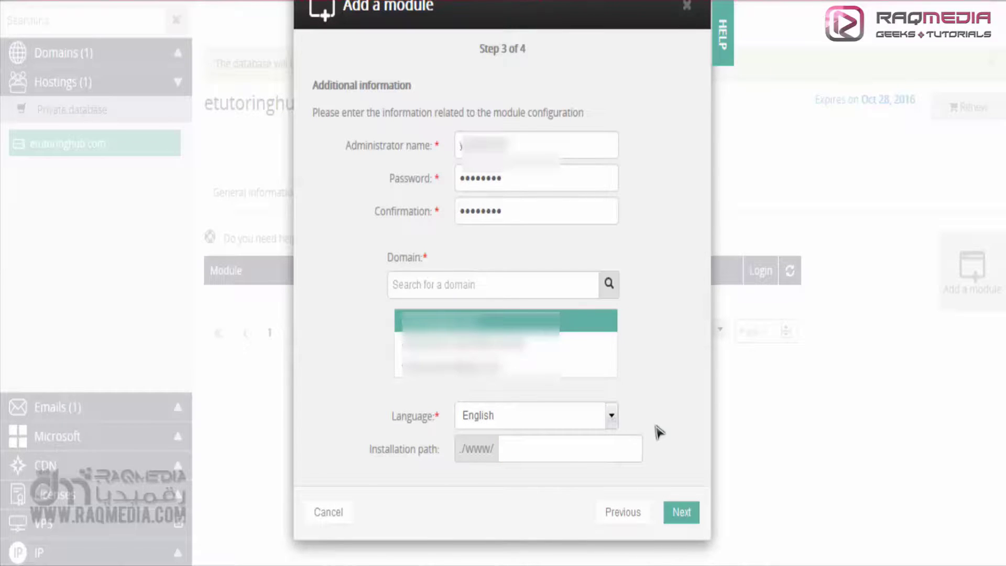
pyautogui.click(545, 441)
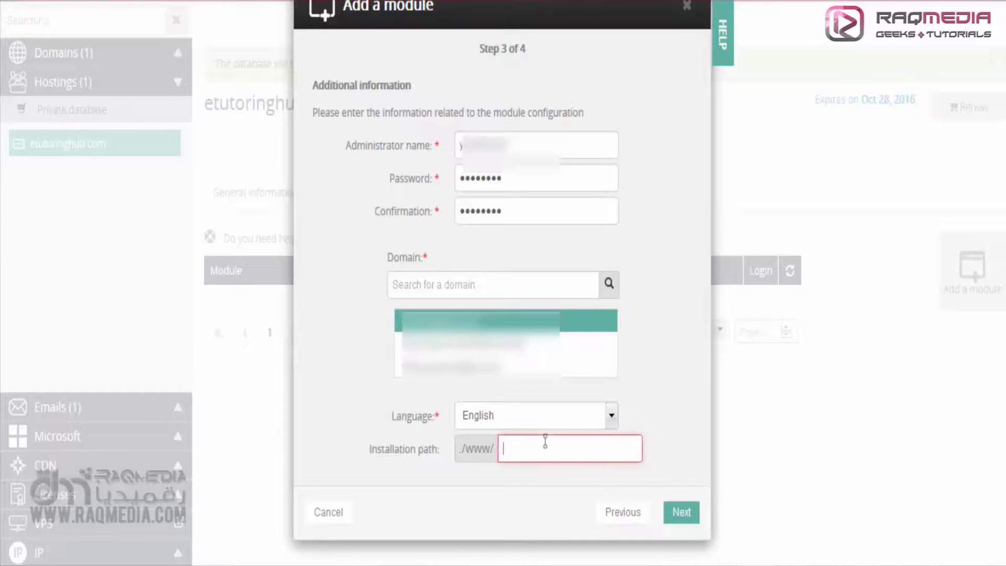
pyautogui.click(648, 394)
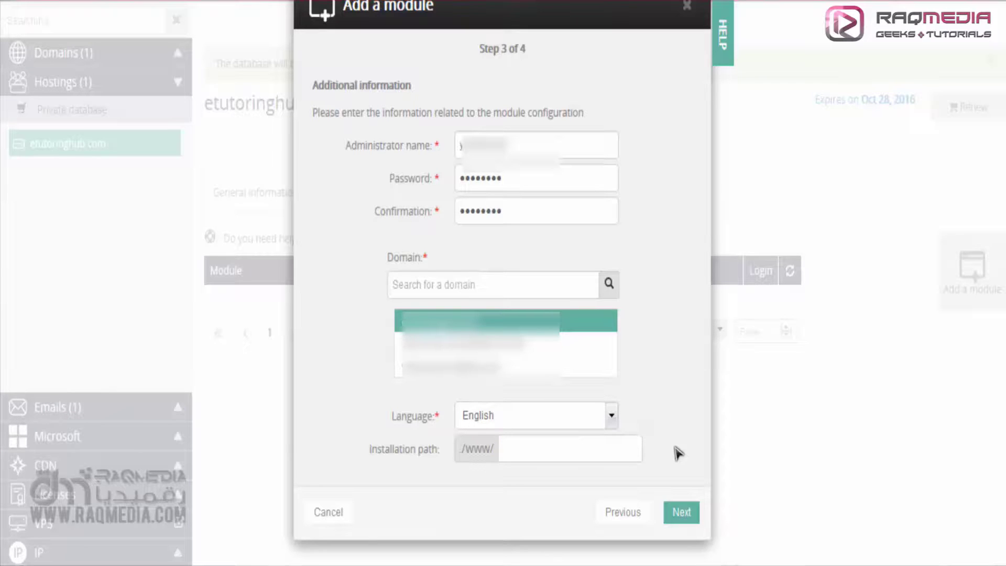
pyautogui.click(683, 509)
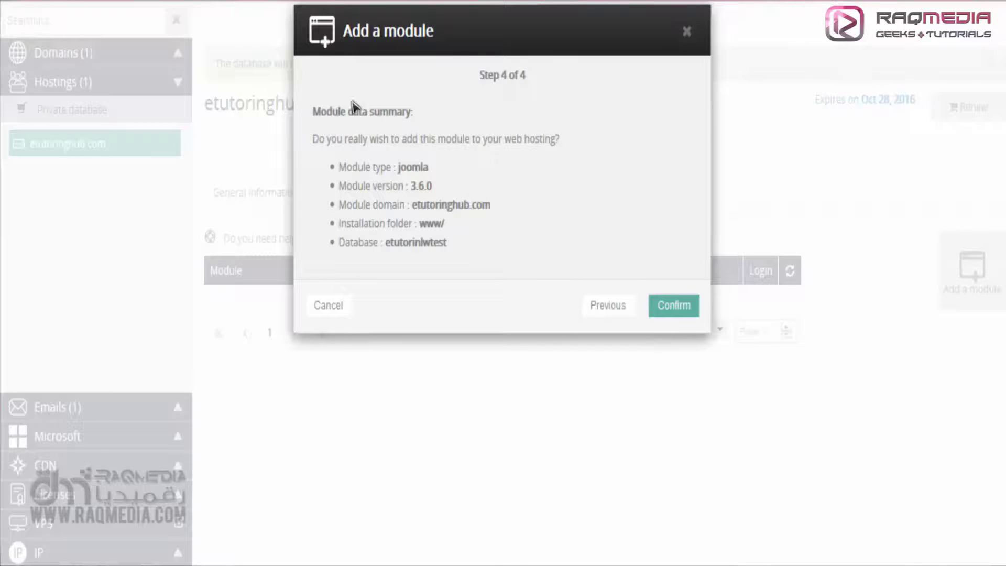
# - Review the module data summary, confirm adding the Joomla! module, and refresh the 1-click modules page
pyautogui.moveTo(329, 137); pyautogui.dragTo(458, 135)
pyautogui.click(600, 204)
pyautogui.click(669, 308)
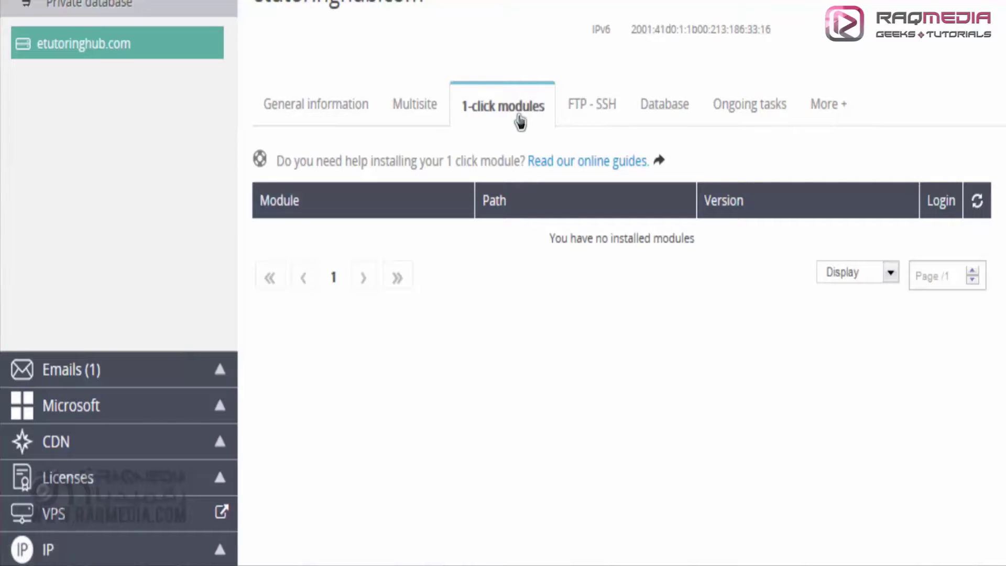
pyautogui.press('F5')
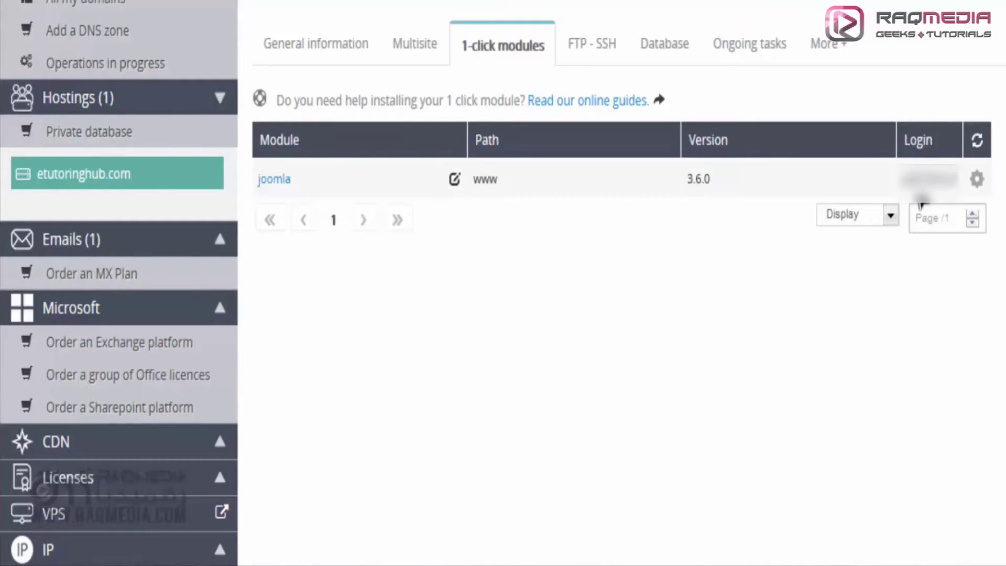
# - Show the management options of the installed joomla module and close them without choosing one
pyautogui.click(977, 179)
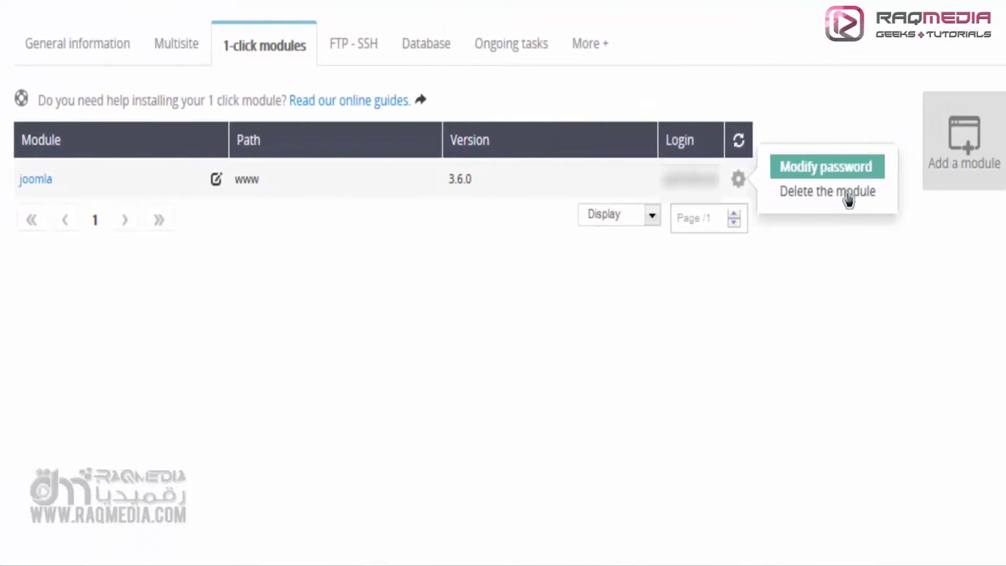
pyautogui.click(810, 100)
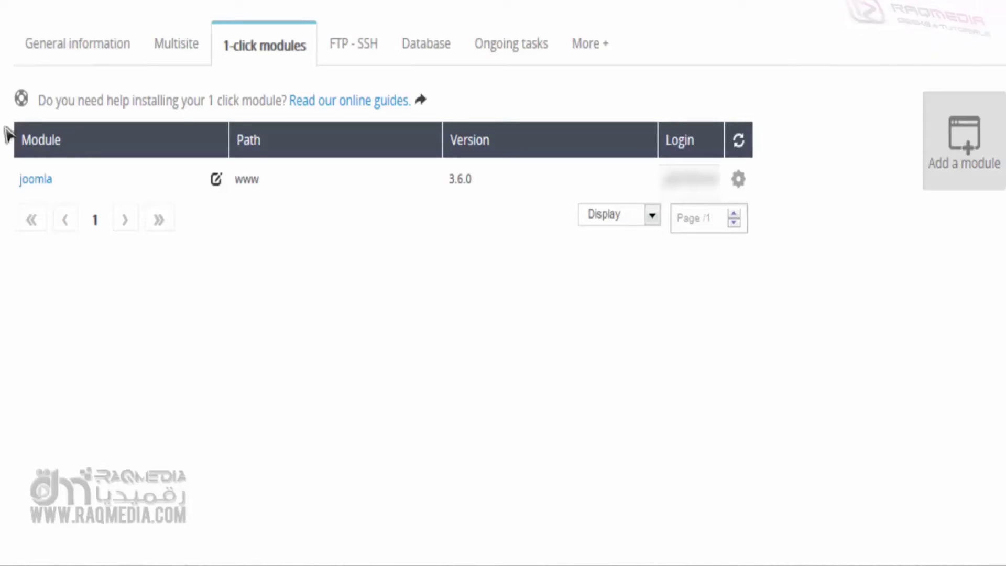
pyautogui.click(93, 48)
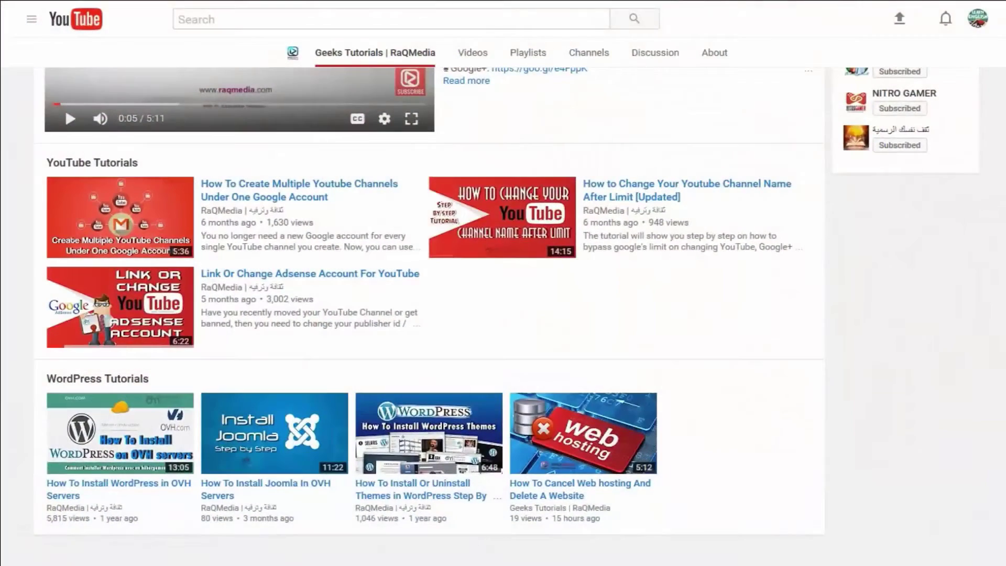
# - On YouTube, subscribe to the Geeks Tutorials | RaQMedia channel and save the setting to receive all its notifications
pyautogui.scroll(3, 503, 314)
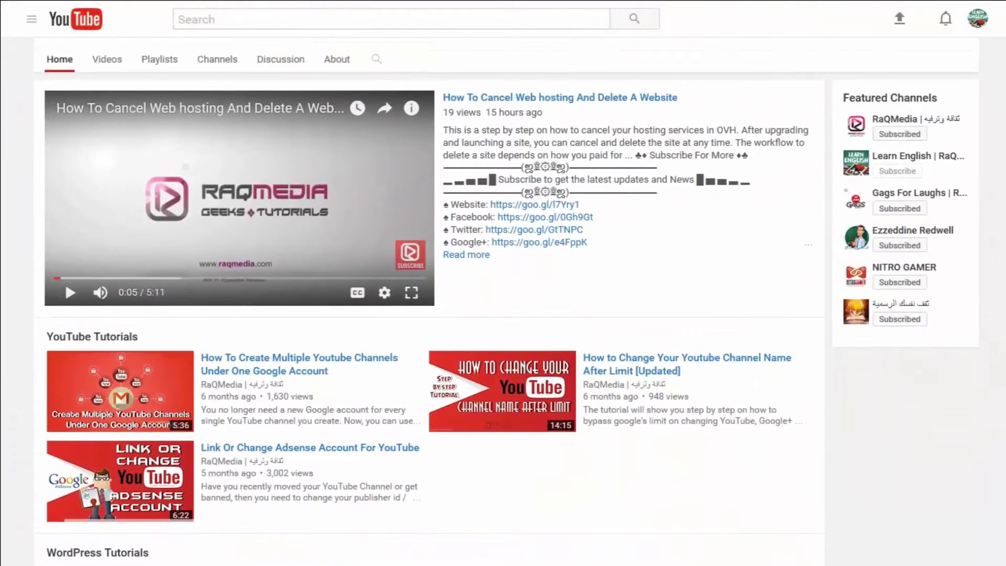
pyautogui.scroll(3, 503, 315)
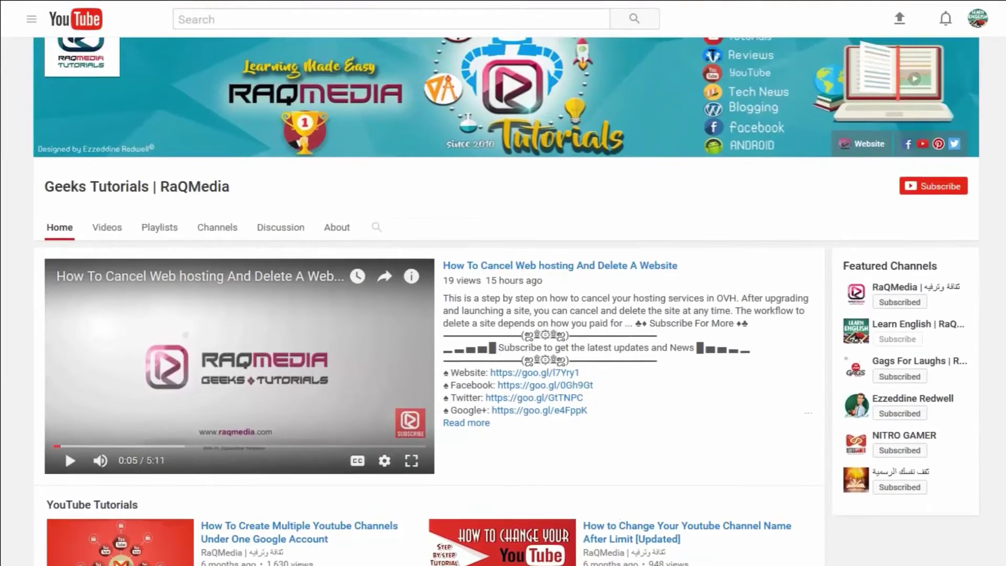
pyautogui.scroll(1, 503, 314)
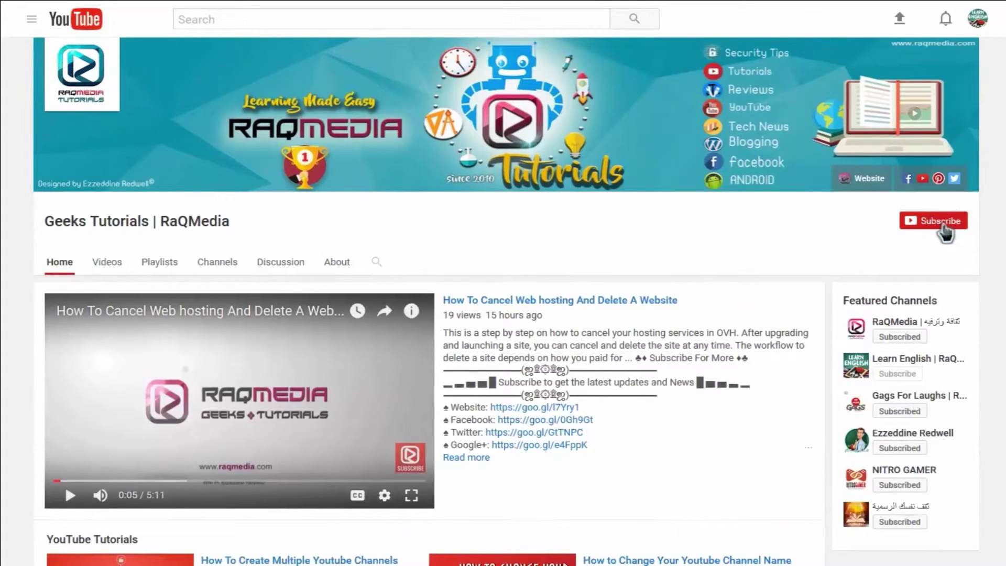
pyautogui.click(941, 223)
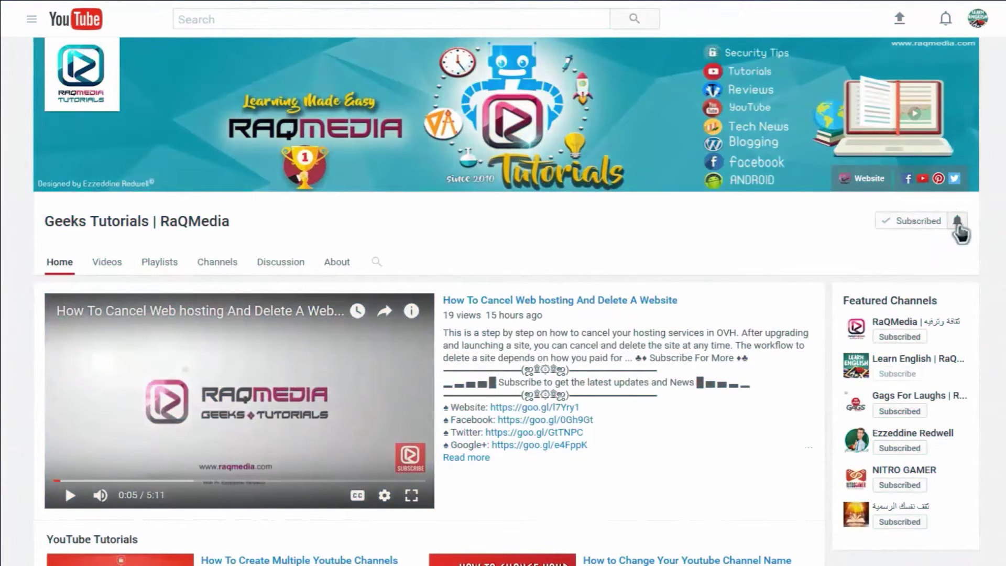
pyautogui.click(957, 222)
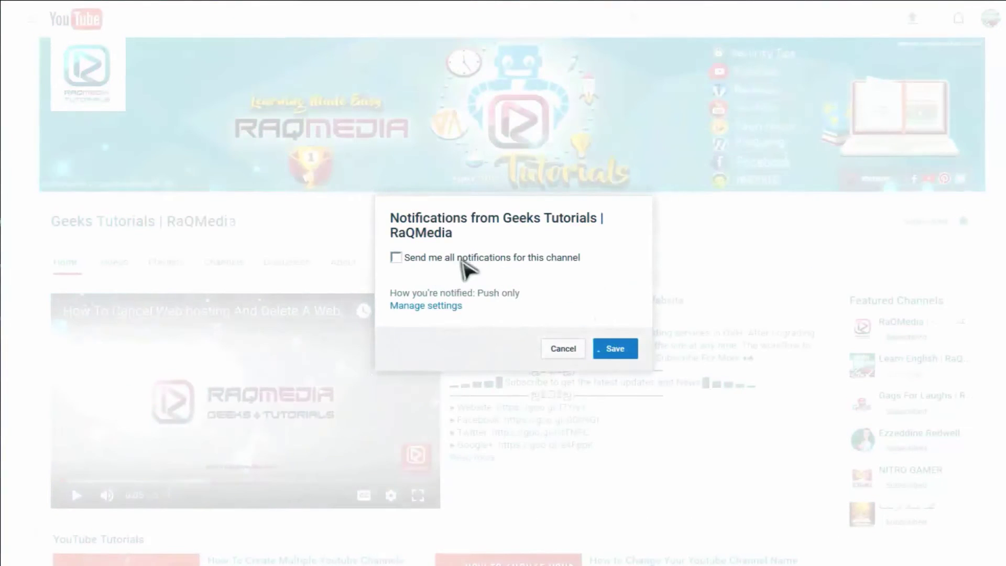
pyautogui.click(396, 257)
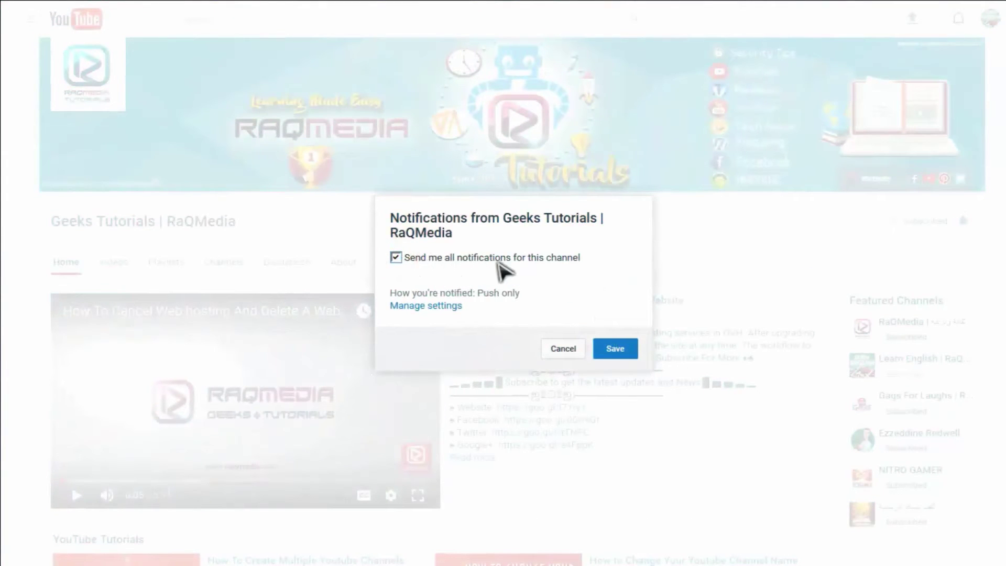
pyautogui.click(617, 351)
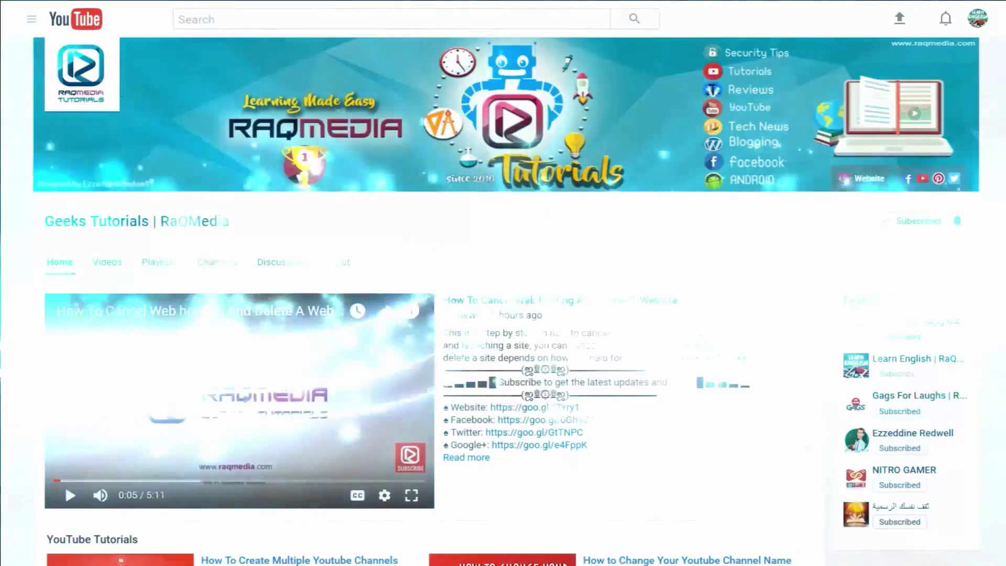